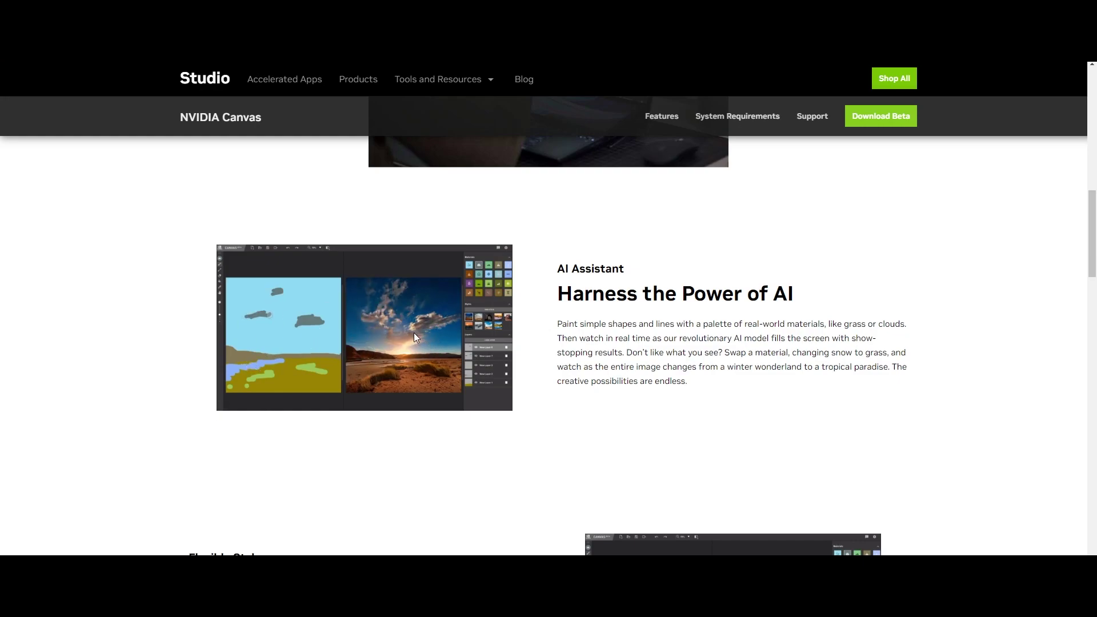
# Scroll the Canvas page past Panoramic Landscapes to the footer, orbiting the phone panorama preview.
pyautogui.scroll(-4, 414, 426)
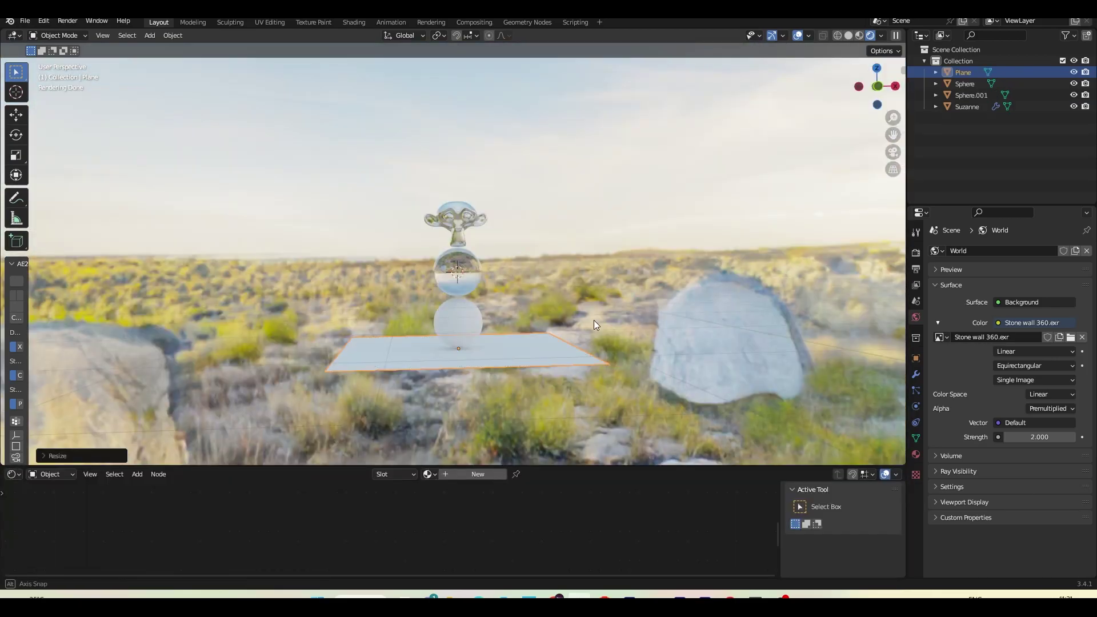
pyautogui.moveTo(594, 323); pyautogui.dragTo(484, 326)
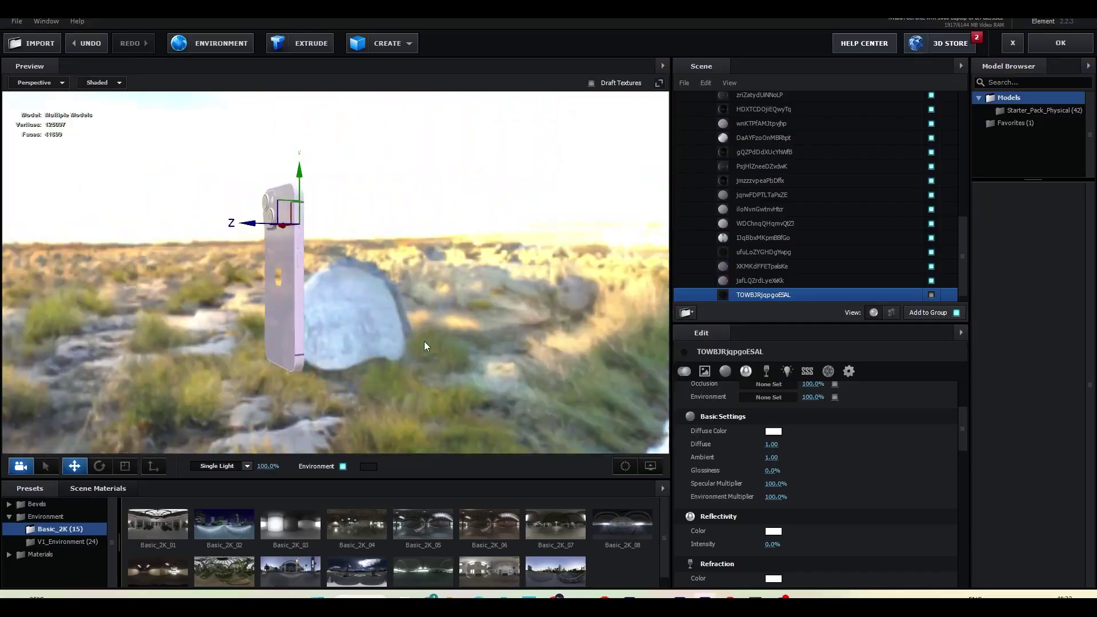
pyautogui.moveTo(424, 341); pyautogui.dragTo(510, 326)
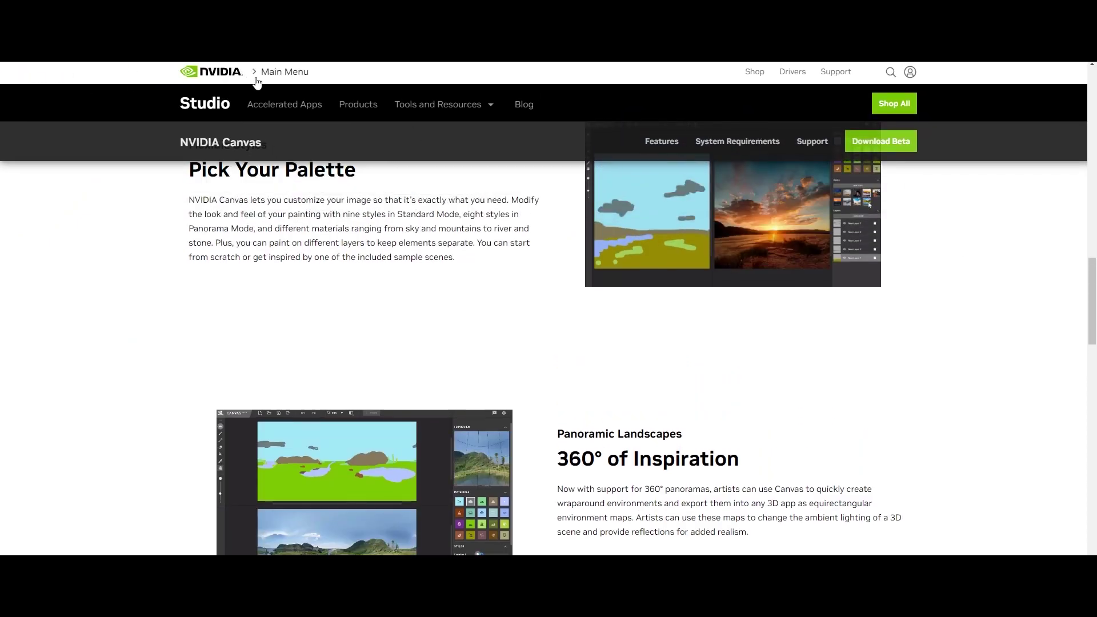
pyautogui.scroll(-15, 972, 343)
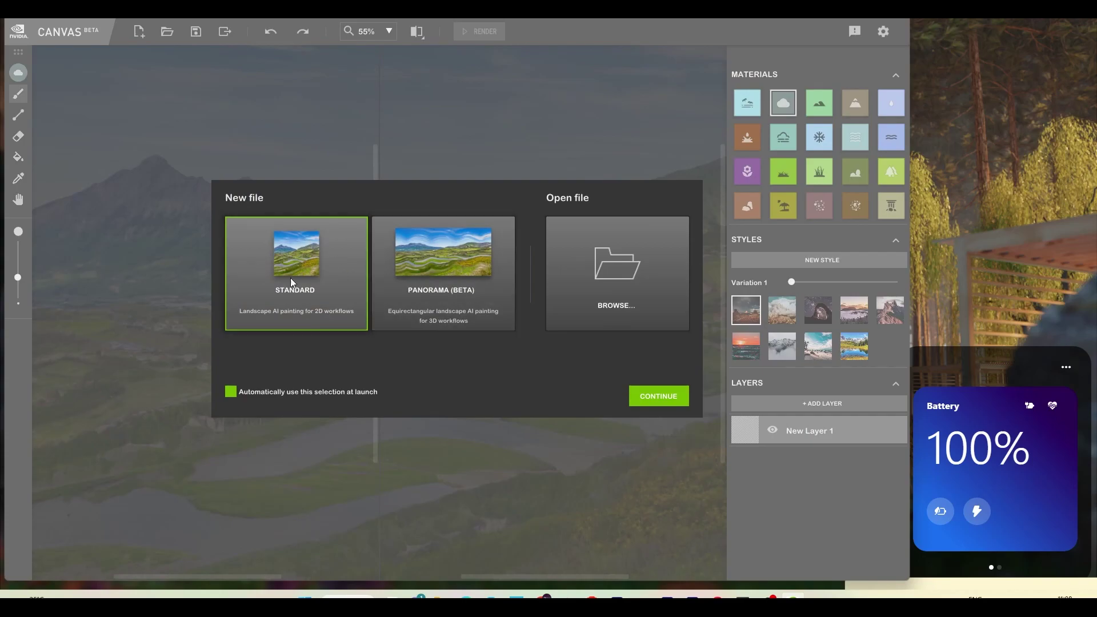
# Create a new Panorama (Beta) file from the New file dialog.
pyautogui.click(460, 300)
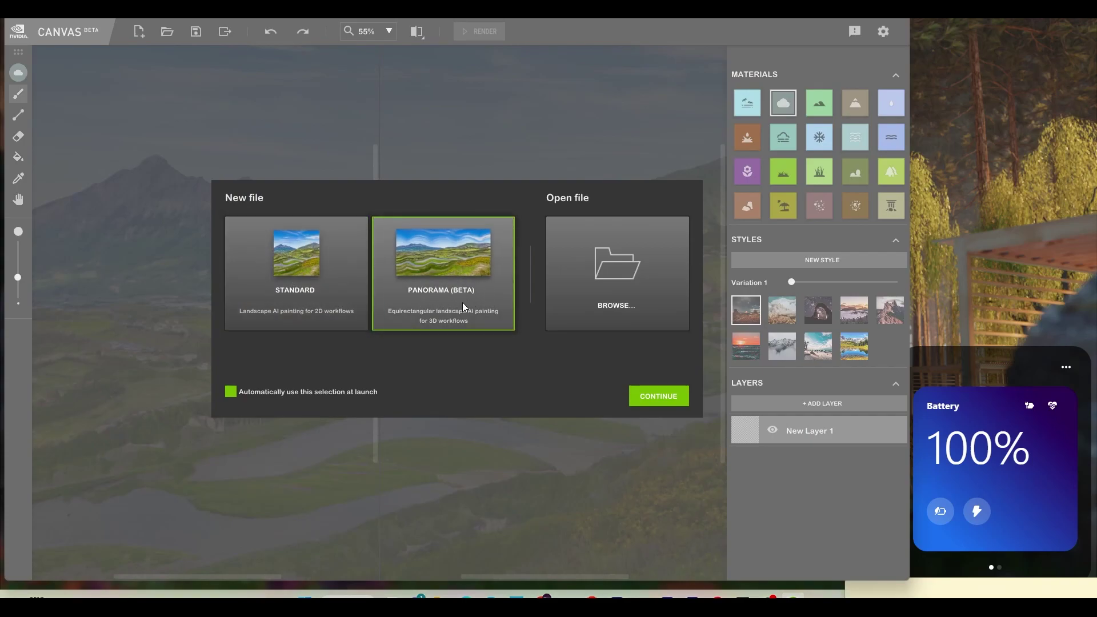
pyautogui.click(651, 395)
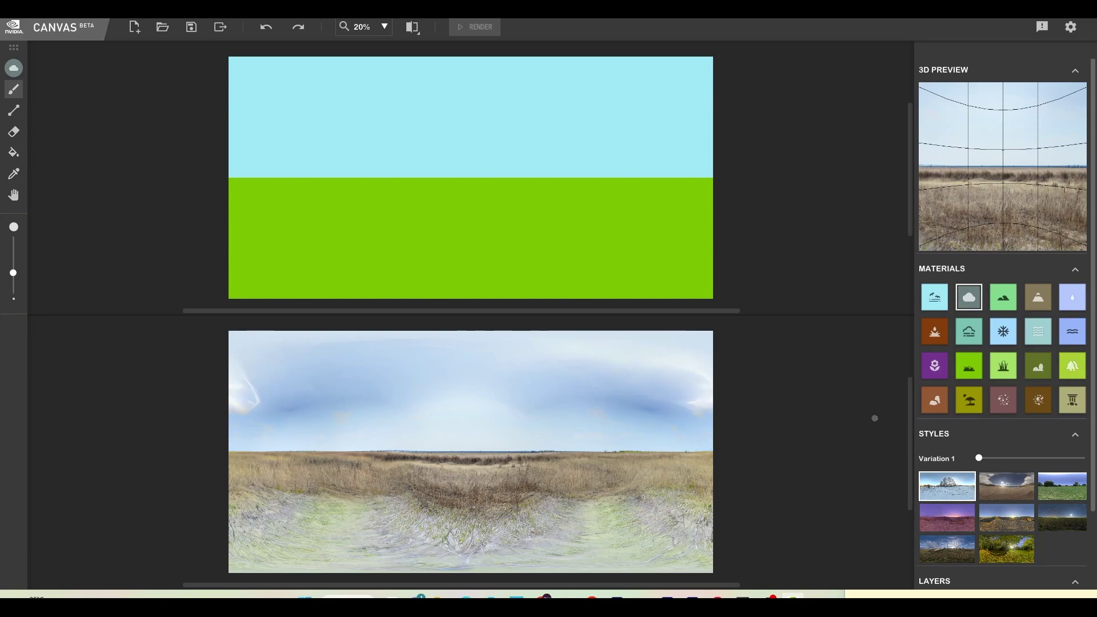
# Try several styles, settle on the cloudy-sky grassland style, enlarge the brush and turn the 360° preview.
pyautogui.scroll(-2, 1043, 509)
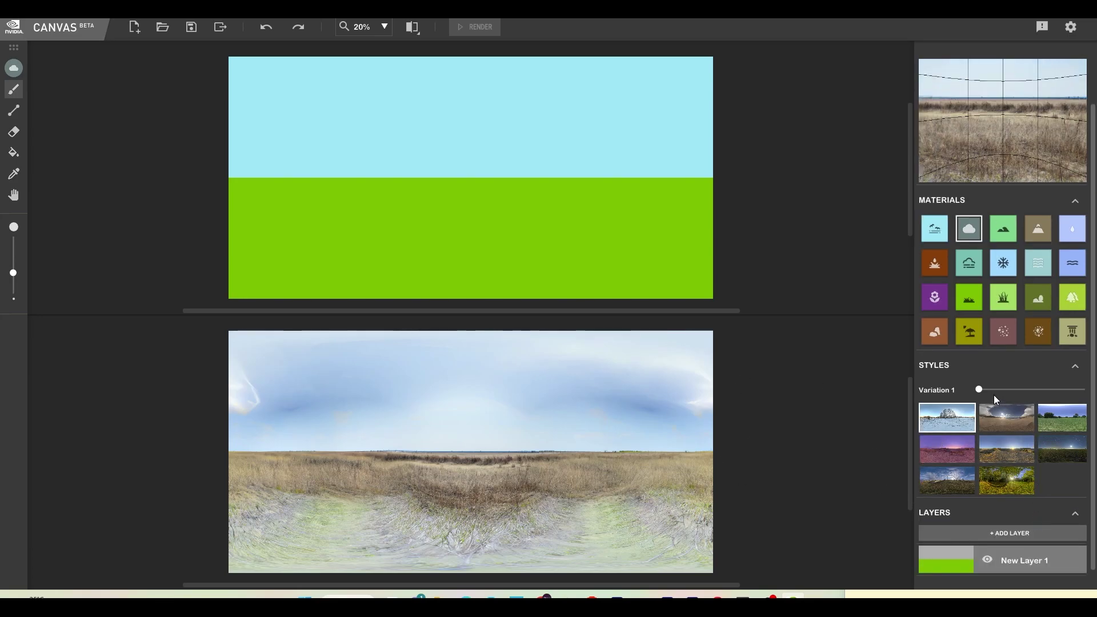
pyautogui.click(999, 418)
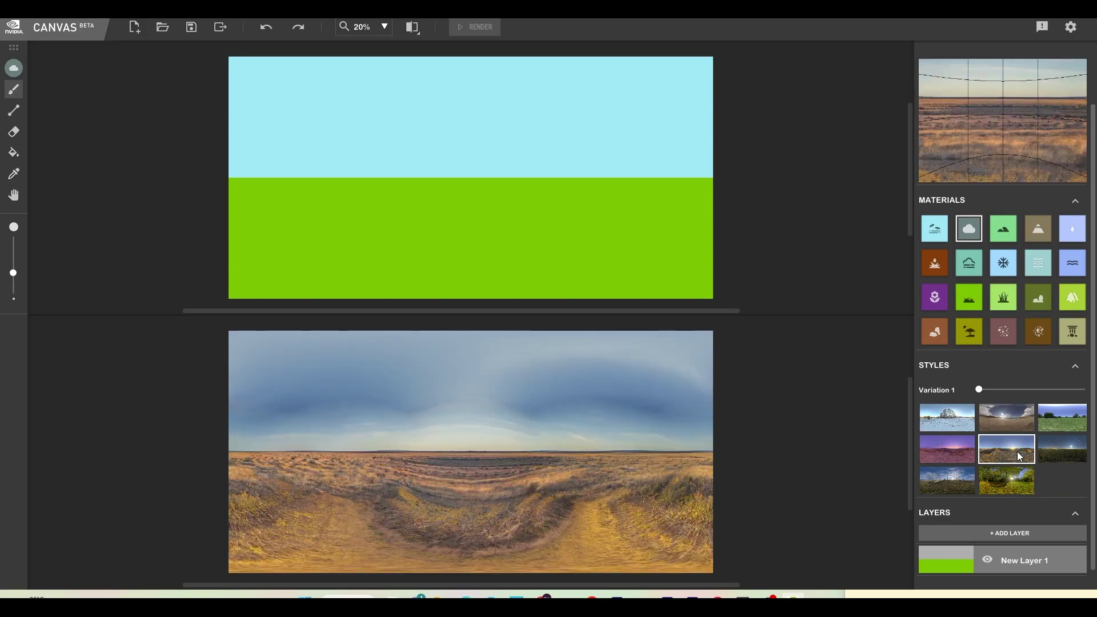
pyautogui.click(1072, 423)
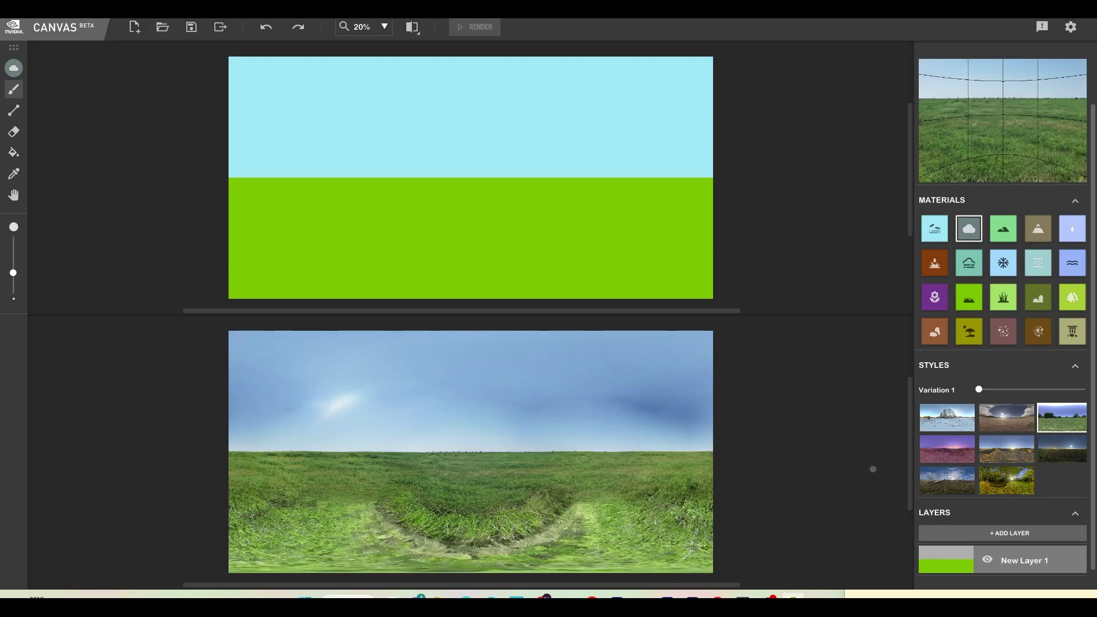
pyautogui.click(947, 456)
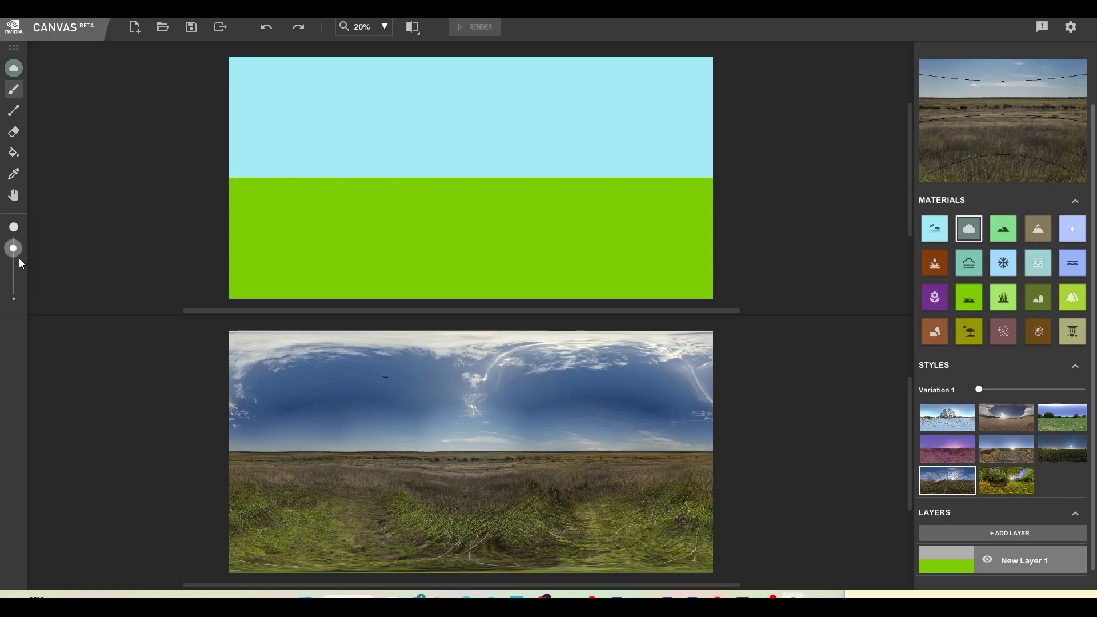
pyautogui.moveTo(13, 274); pyautogui.dragTo(13, 266)
pyautogui.moveTo(1047, 143); pyautogui.dragTo(932, 132)
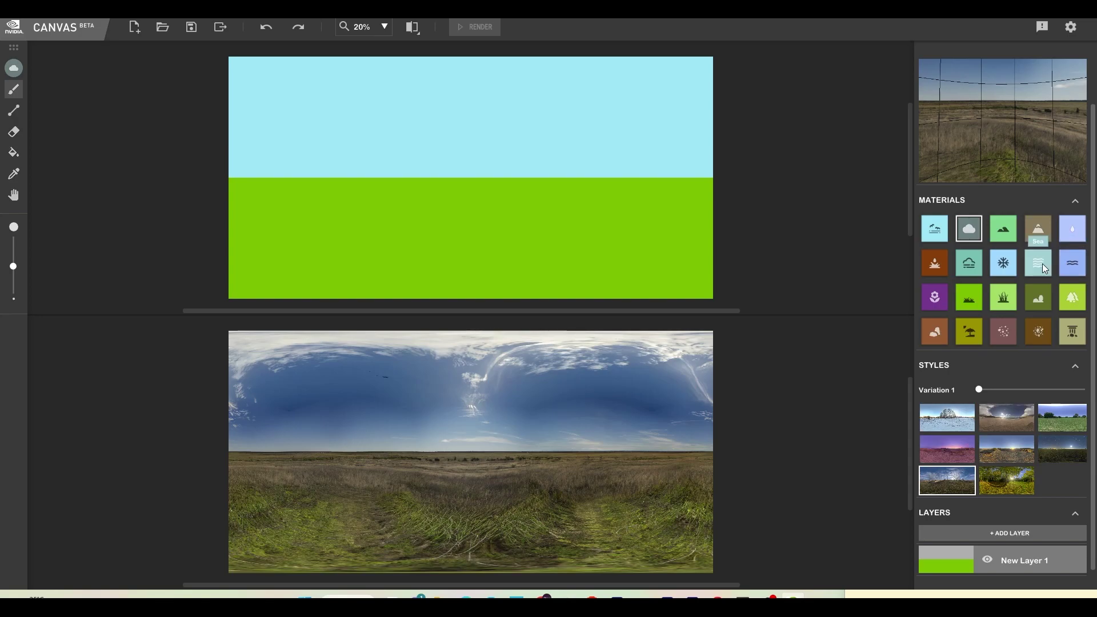
# Paint a water river across the grass with a right-rising branch, widening it toward the left edge.
pyautogui.click(1073, 263)
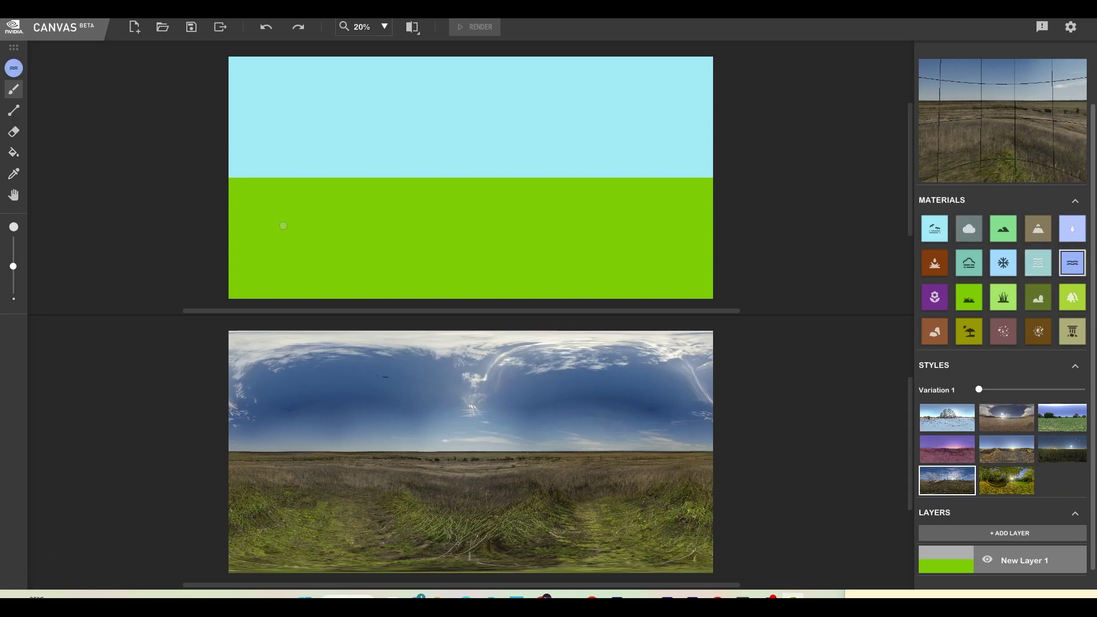
pyautogui.moveTo(223, 217); pyautogui.dragTo(720, 218)
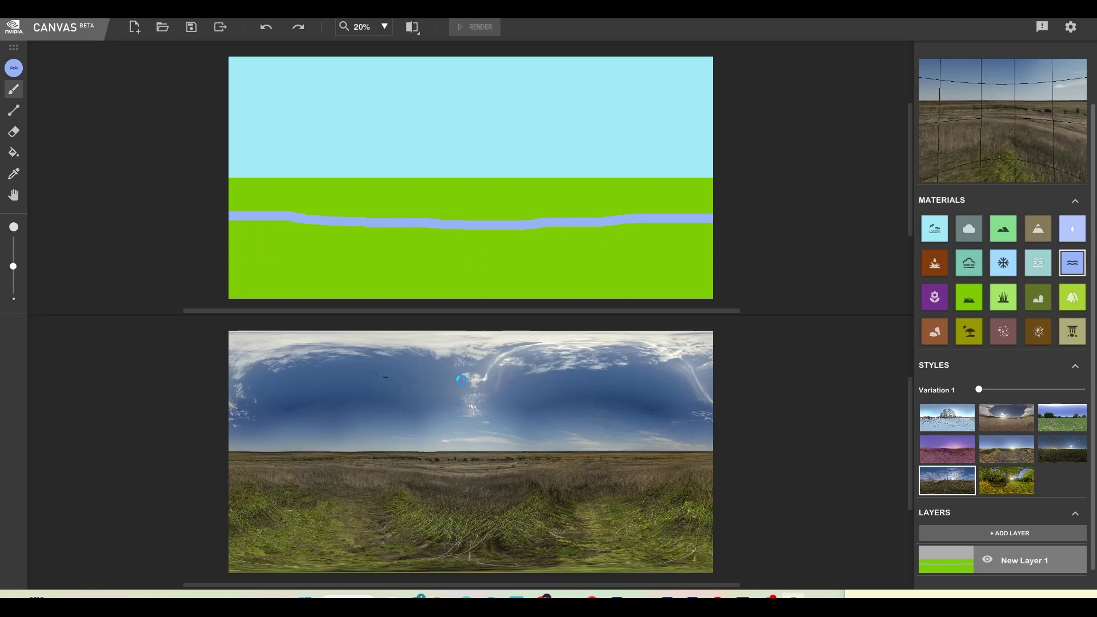
pyautogui.moveTo(444, 220)
pyautogui.mouseDown()
pyautogui.moveTo(548, 199)
pyautogui.moveTo(698, 189)
pyautogui.mouseUp()
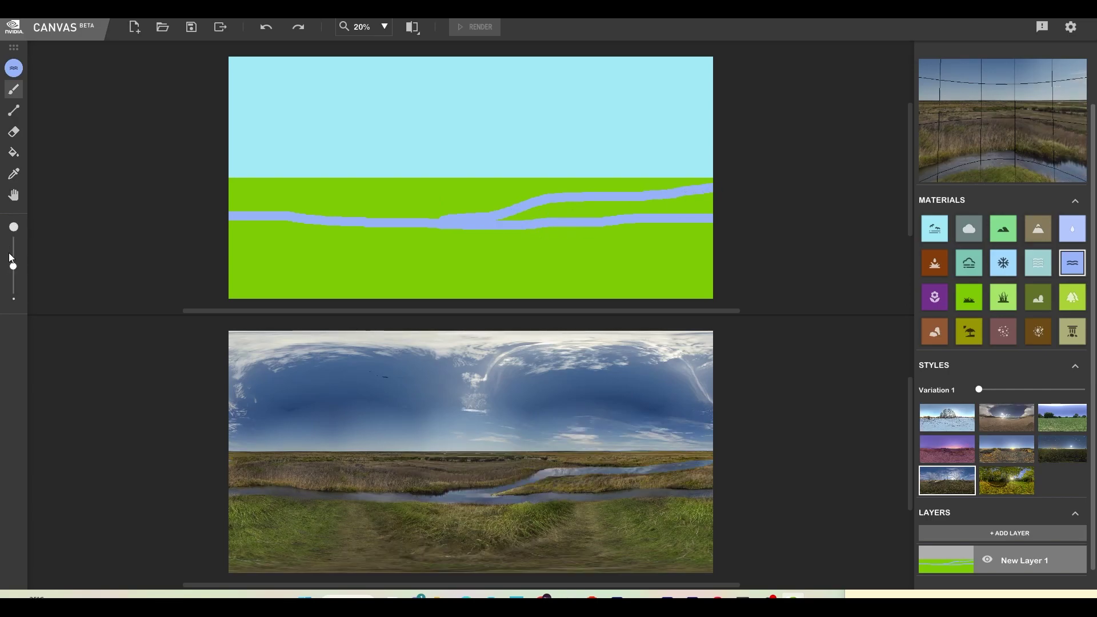
pyautogui.moveTo(13, 266); pyautogui.dragTo(16, 284)
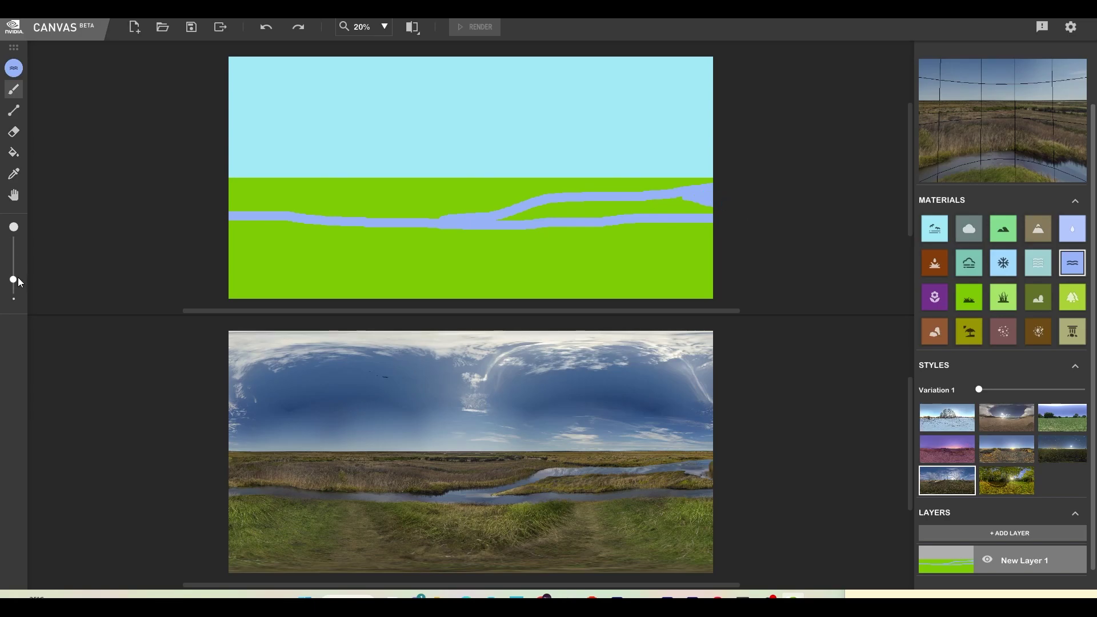
pyautogui.moveTo(13, 279); pyautogui.dragTo(13, 240)
pyautogui.moveTo(436, 225)
pyautogui.mouseDown()
pyautogui.moveTo(248, 238)
pyautogui.moveTo(231, 228)
pyautogui.moveTo(277, 235)
pyautogui.moveTo(243, 250)
pyautogui.moveTo(240, 274)
pyautogui.mouseUp()
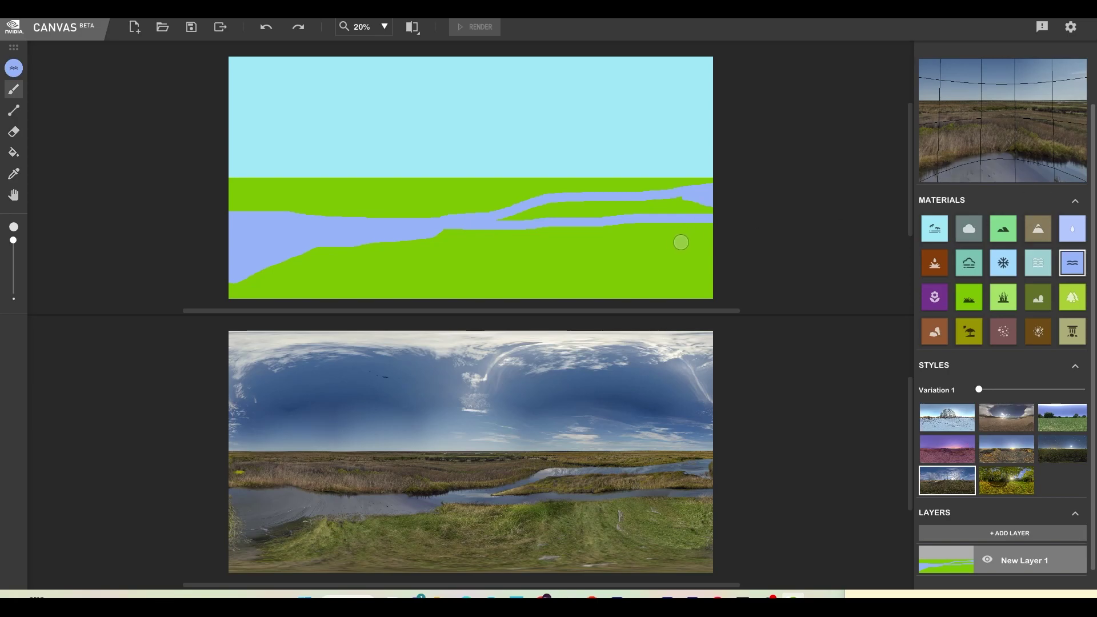
# Paint a long cloud across the upper sky and a hill patch on the grass above the river.
pyautogui.moveTo(13, 240); pyautogui.dragTo(13, 254)
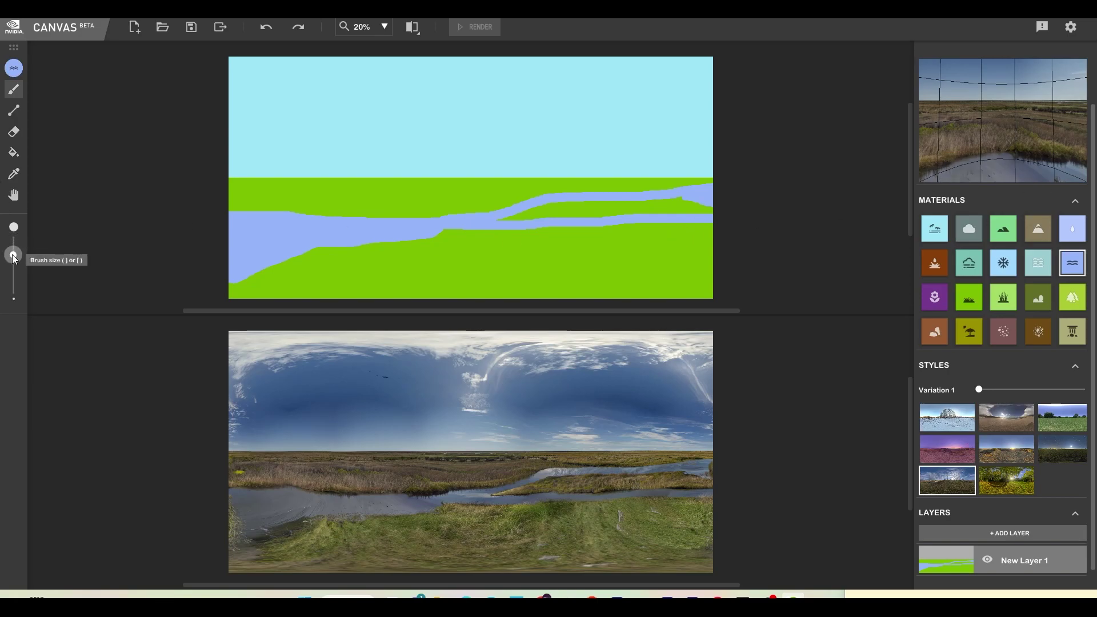
pyautogui.click(970, 235)
pyautogui.moveTo(330, 114)
pyautogui.mouseDown()
pyautogui.moveTo(368, 108)
pyautogui.moveTo(350, 122)
pyautogui.moveTo(418, 112)
pyautogui.moveTo(399, 122)
pyautogui.mouseUp()
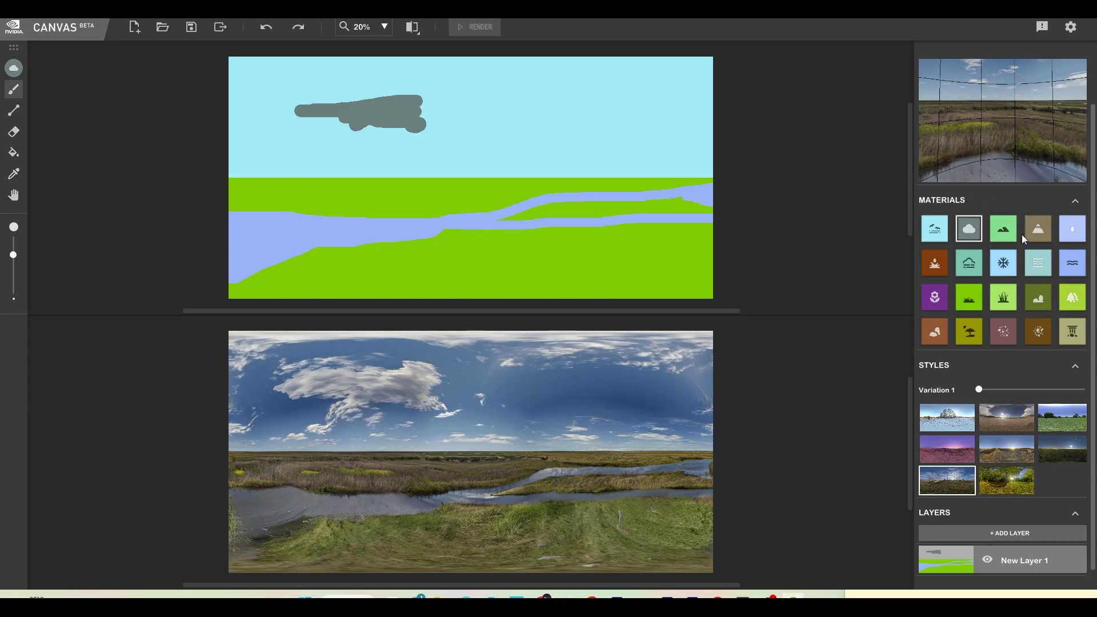
pyautogui.click(1006, 230)
pyautogui.moveTo(440, 200)
pyautogui.mouseDown()
pyautogui.moveTo(422, 197)
pyautogui.moveTo(455, 195)
pyautogui.moveTo(409, 181)
pyautogui.moveTo(426, 160)
pyautogui.moveTo(486, 198)
pyautogui.mouseUp()
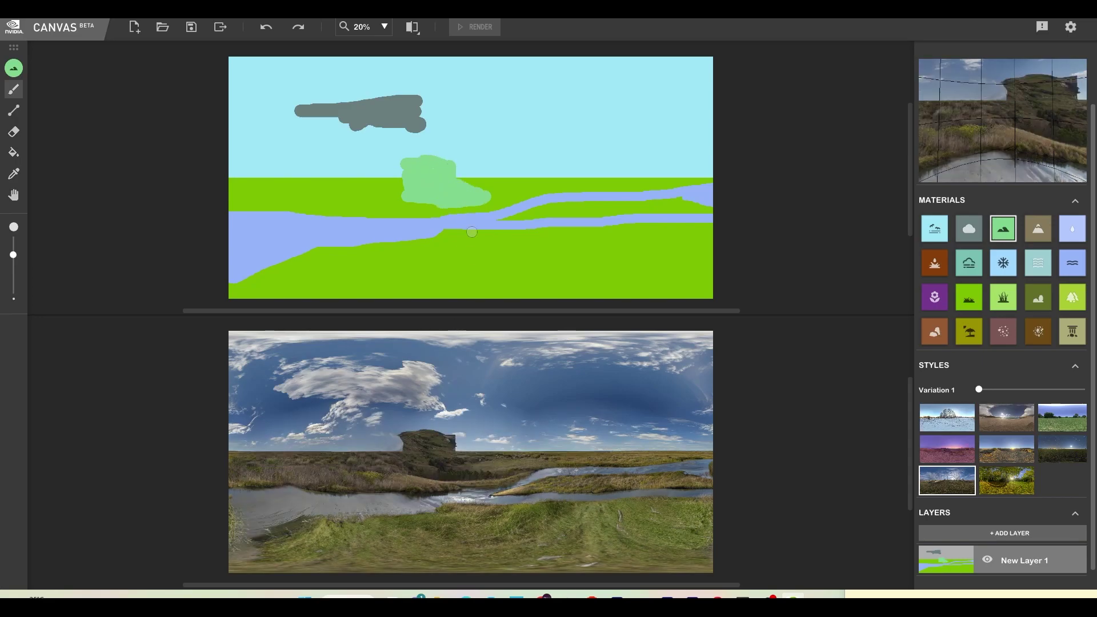
# Extend the hill leftward, then discard the painting for a new panorama in the purple sunset style.
pyautogui.moveTo(401, 167); pyautogui.dragTo(394, 194)
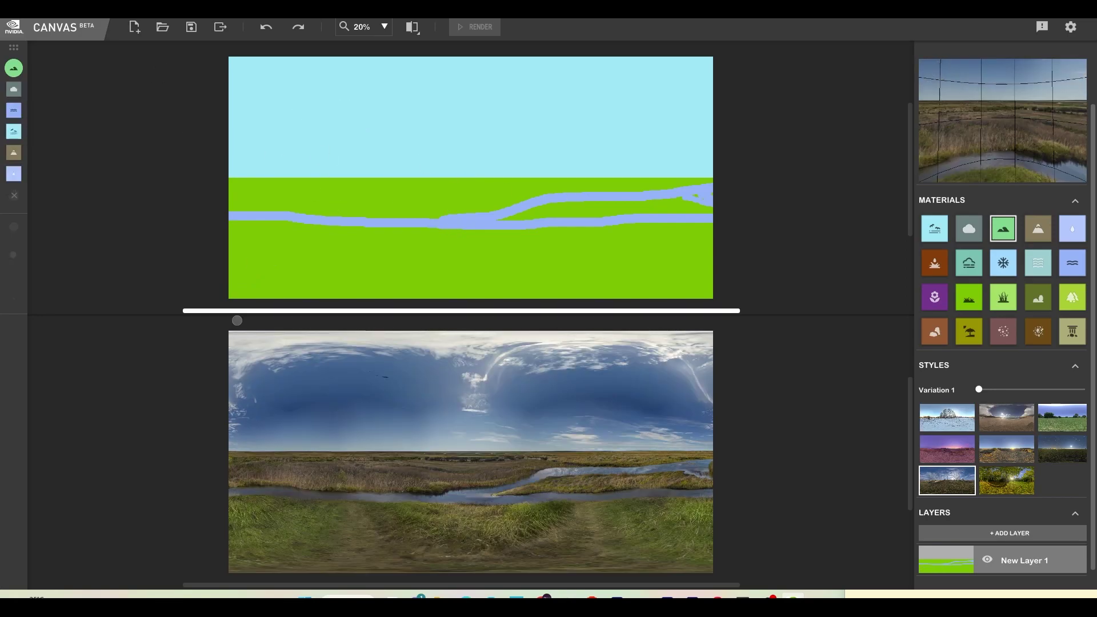
pyautogui.click(135, 27)
pyautogui.click(577, 329)
pyautogui.click(674, 384)
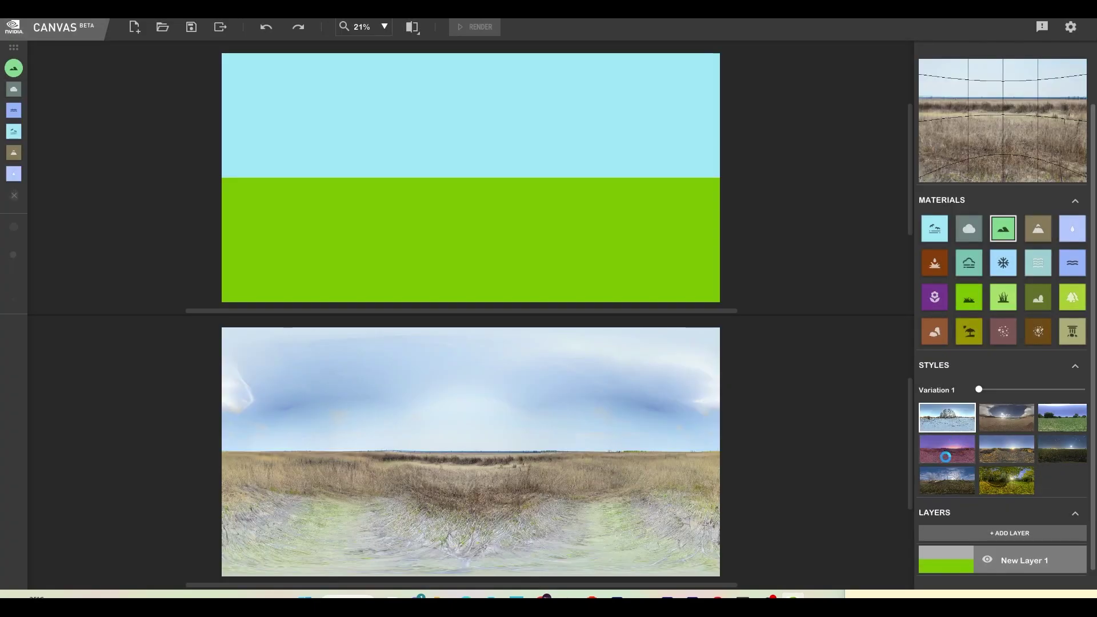
pyautogui.click(948, 451)
# Paint a mountain rising at the right edge with a widened top and left slope.
pyautogui.click(1039, 229)
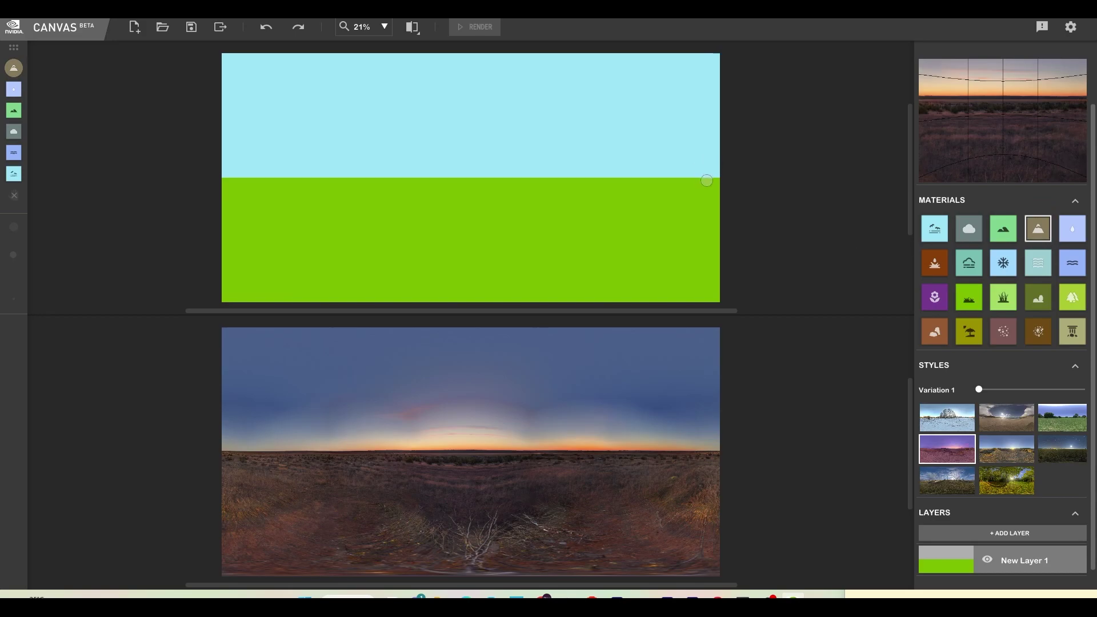
pyautogui.moveTo(708, 181)
pyautogui.mouseDown()
pyautogui.moveTo(716, 150)
pyautogui.moveTo(703, 140)
pyautogui.moveTo(690, 156)
pyautogui.moveTo(703, 171)
pyautogui.moveTo(690, 164)
pyautogui.moveTo(701, 109)
pyautogui.moveTo(711, 106)
pyautogui.moveTo(713, 149)
pyautogui.moveTo(670, 186)
pyautogui.moveTo(646, 170)
pyautogui.moveTo(679, 164)
pyautogui.moveTo(703, 177)
pyautogui.mouseUp()
pyautogui.moveTo(706, 91); pyautogui.dragTo(666, 161)
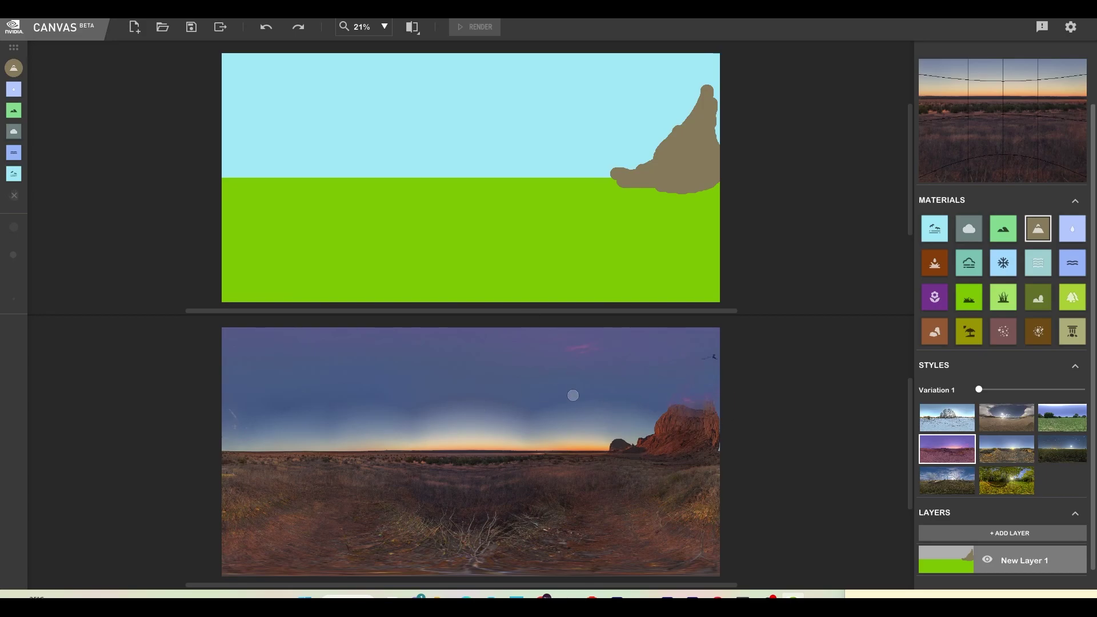
# Add two clouds in the sky, a small one in the middle and a larger one at left.
pyautogui.click(972, 232)
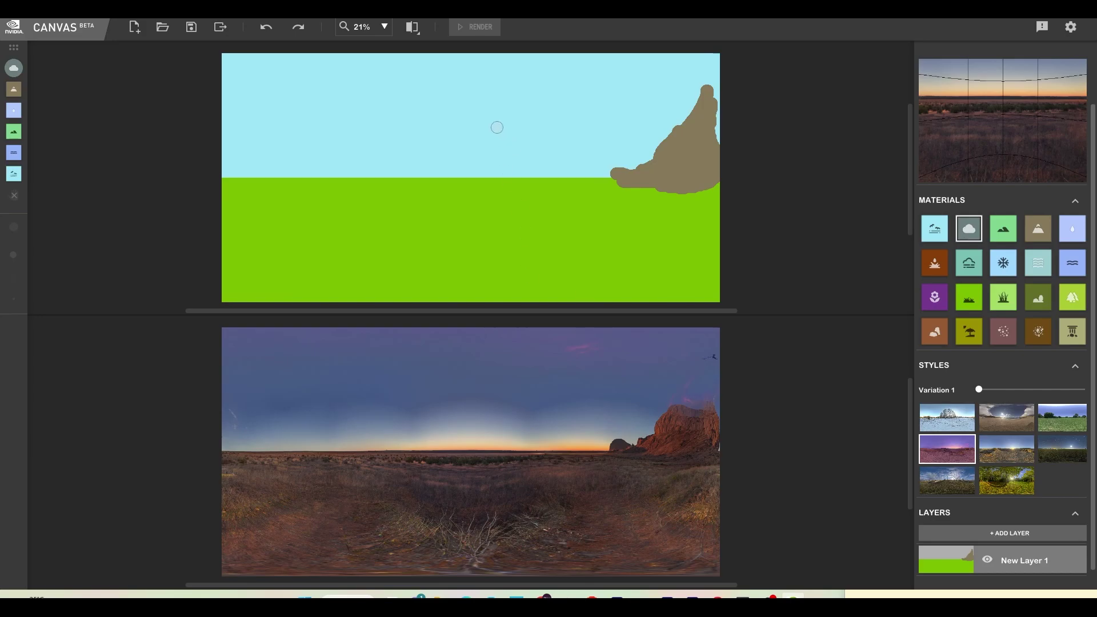
pyautogui.moveTo(500, 120)
pyautogui.mouseDown()
pyautogui.moveTo(480, 117)
pyautogui.moveTo(506, 120)
pyautogui.mouseUp()
pyautogui.moveTo(260, 126); pyautogui.dragTo(349, 123)
# Paint several rocks on the ground, including a long rock near the canvas bottom.
pyautogui.click(940, 334)
pyautogui.moveTo(312, 201)
pyautogui.mouseDown()
pyautogui.moveTo(298, 190)
pyautogui.moveTo(307, 195)
pyautogui.mouseUp()
pyautogui.moveTo(463, 205)
pyautogui.mouseDown()
pyautogui.moveTo(442, 205)
pyautogui.moveTo(454, 212)
pyautogui.mouseUp()
pyautogui.click(383, 187)
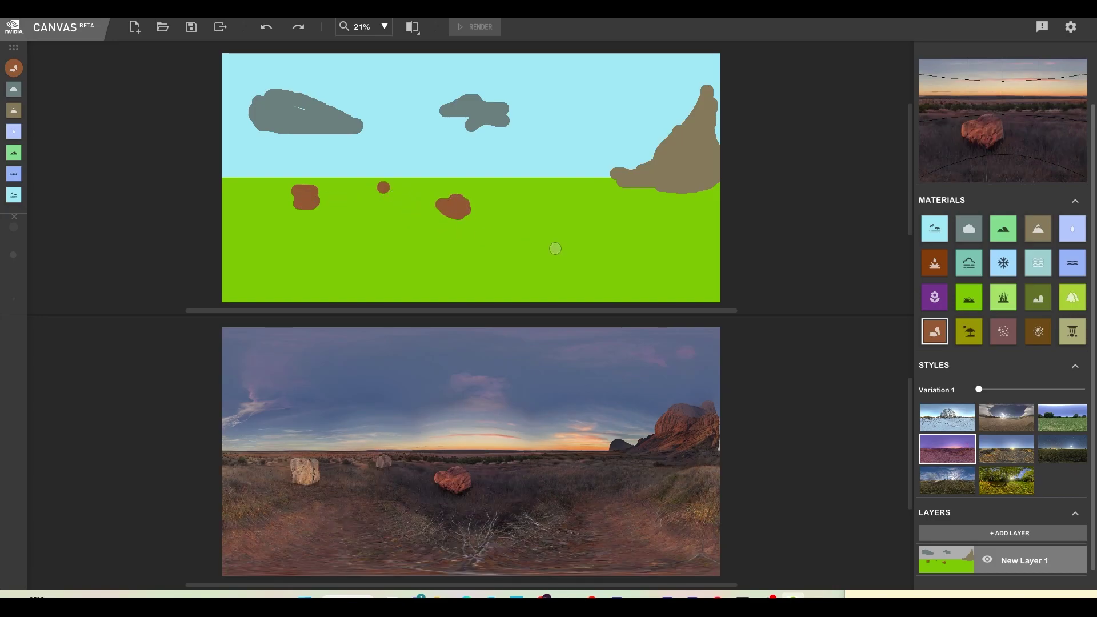
pyautogui.moveTo(410, 289)
pyautogui.mouseDown()
pyautogui.moveTo(486, 283)
pyautogui.moveTo(402, 285)
pyautogui.moveTo(437, 297)
pyautogui.moveTo(522, 292)
pyautogui.mouseUp()
# Paint dark-green vegetation along the base of the mountain.
pyautogui.click(1049, 301)
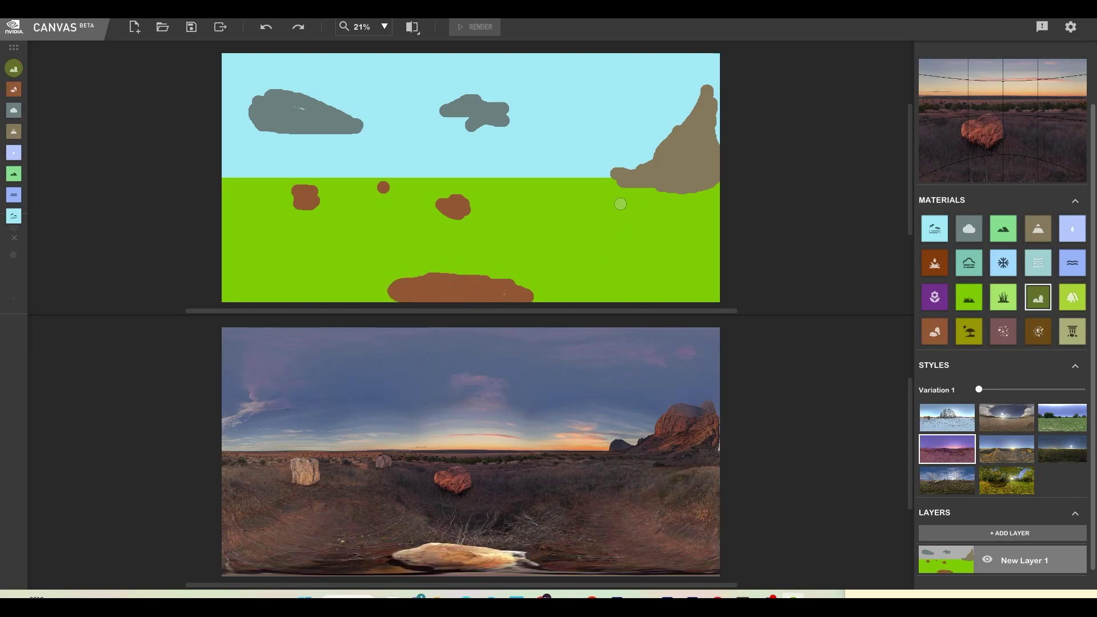
pyautogui.moveTo(661, 201)
pyautogui.mouseDown()
pyautogui.moveTo(634, 189)
pyautogui.moveTo(709, 191)
pyautogui.mouseUp()
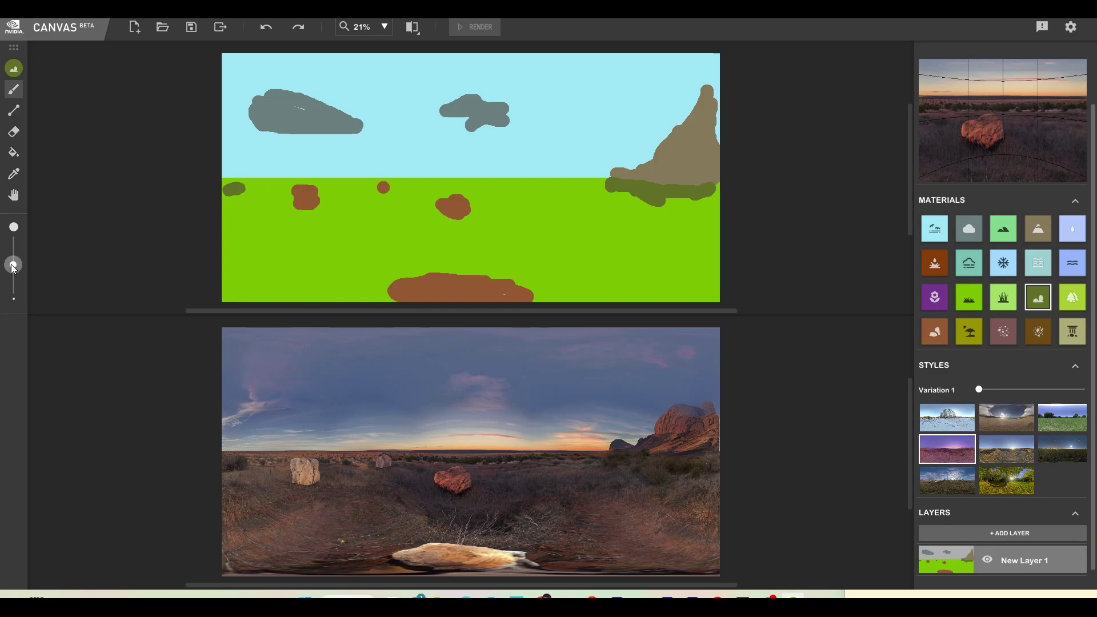
pyautogui.moveTo(13, 265); pyautogui.dragTo(13, 274)
# Paint a winding water river across the grassland from edge to edge.
pyautogui.click(935, 298)
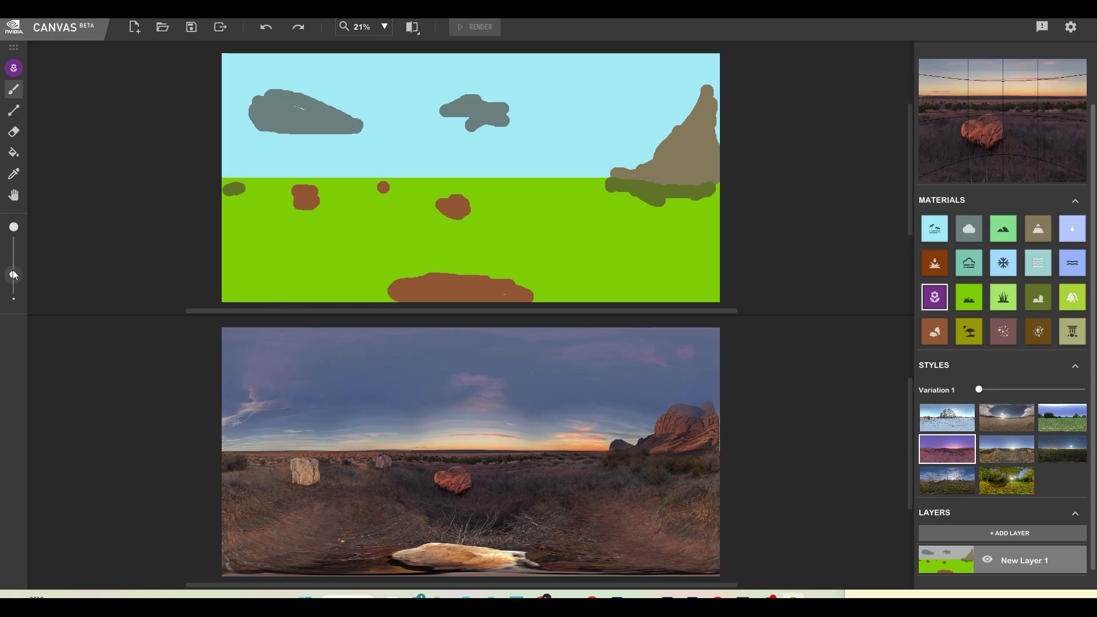
pyautogui.moveTo(13, 274); pyautogui.dragTo(13, 255)
pyautogui.click(1073, 263)
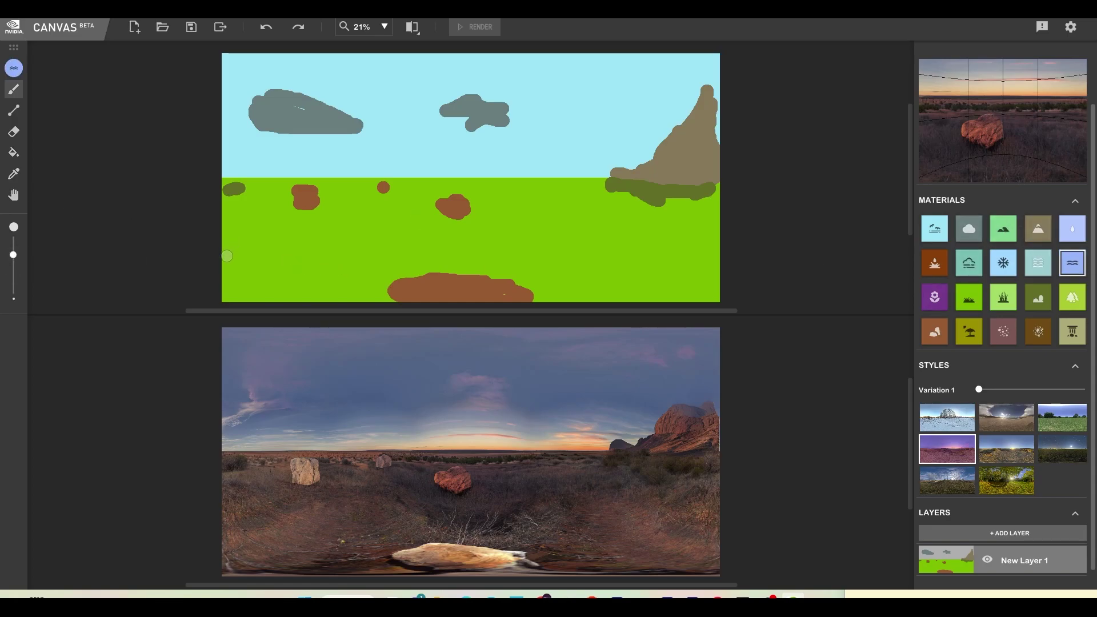
pyautogui.moveTo(227, 256)
pyautogui.mouseDown()
pyautogui.moveTo(400, 244)
pyautogui.moveTo(424, 234)
pyautogui.moveTo(440, 187)
pyautogui.moveTo(553, 215)
pyautogui.moveTo(658, 207)
pyautogui.moveTo(739, 222)
pyautogui.mouseUp()
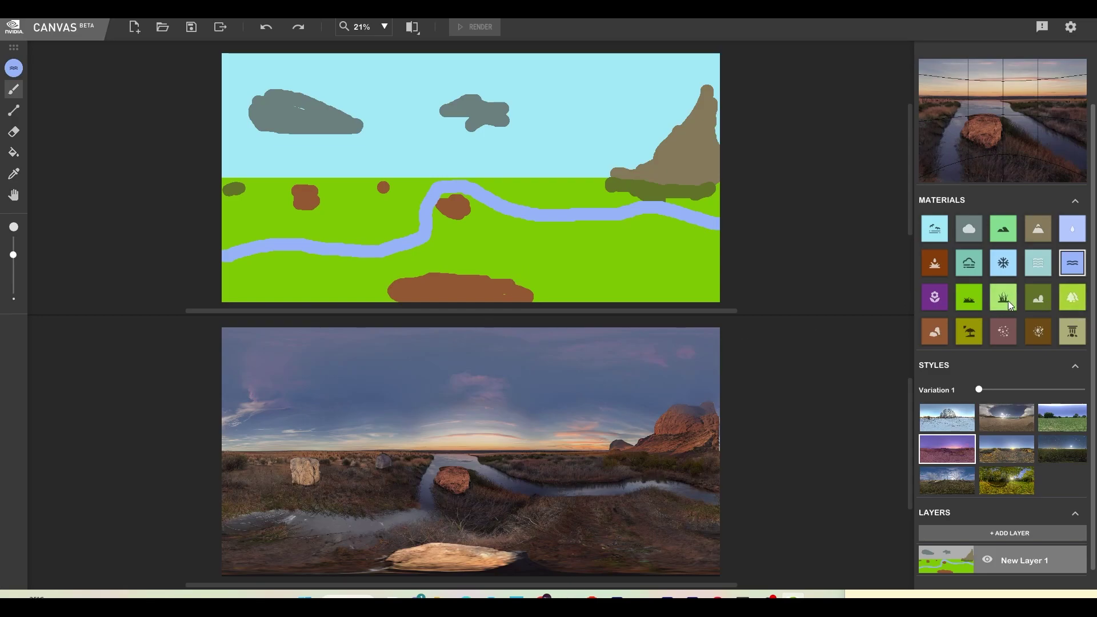
pyautogui.click(941, 301)
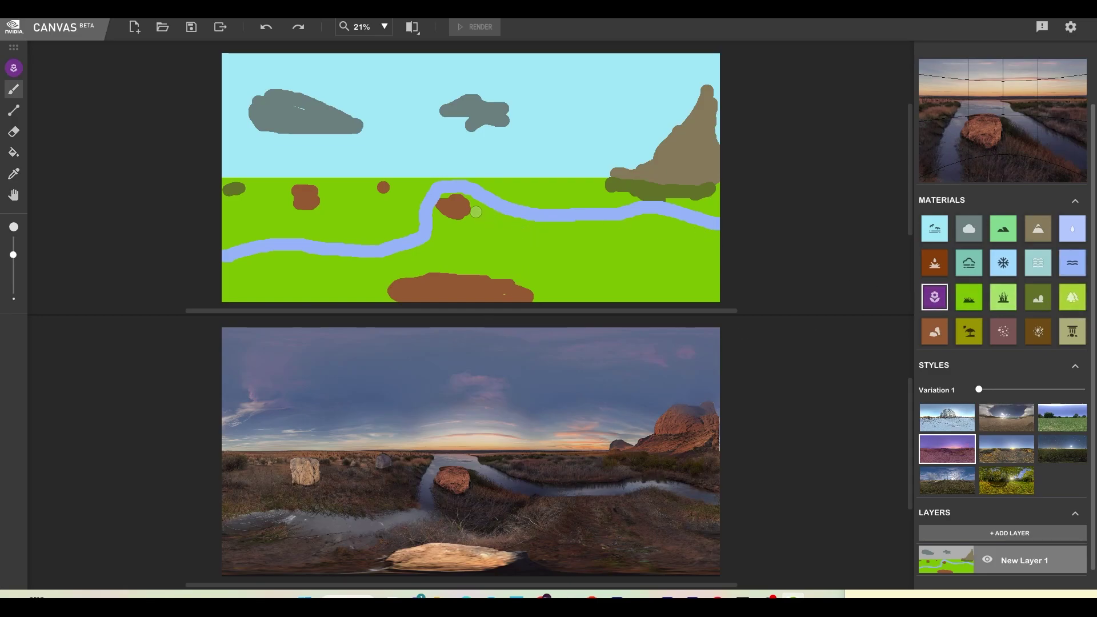
# Paint flowers along the river's right bank, undo the lower-right flower loop, and select the stone wall material.
pyautogui.moveTo(13, 255); pyautogui.dragTo(13, 263)
pyautogui.moveTo(474, 201)
pyautogui.mouseDown()
pyautogui.moveTo(541, 226)
pyautogui.moveTo(646, 220)
pyautogui.moveTo(718, 232)
pyautogui.mouseUp()
pyautogui.scroll(-3, 583, 486)
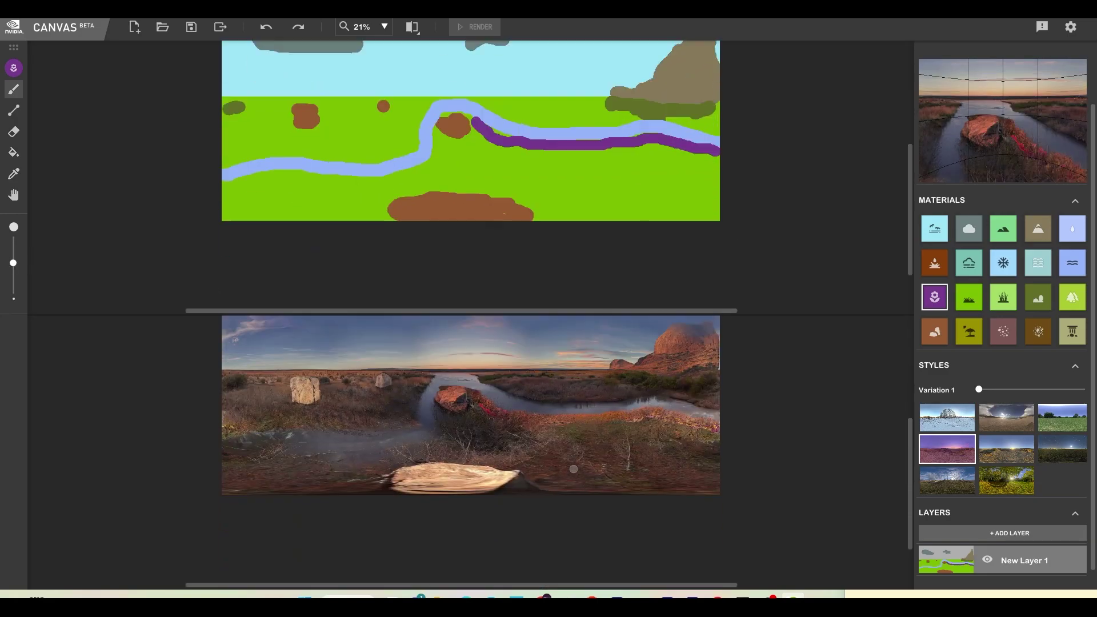
pyautogui.scroll(3, 611, 429)
pyautogui.moveTo(711, 269)
pyautogui.mouseDown()
pyautogui.moveTo(686, 262)
pyautogui.moveTo(645, 313)
pyautogui.mouseUp()
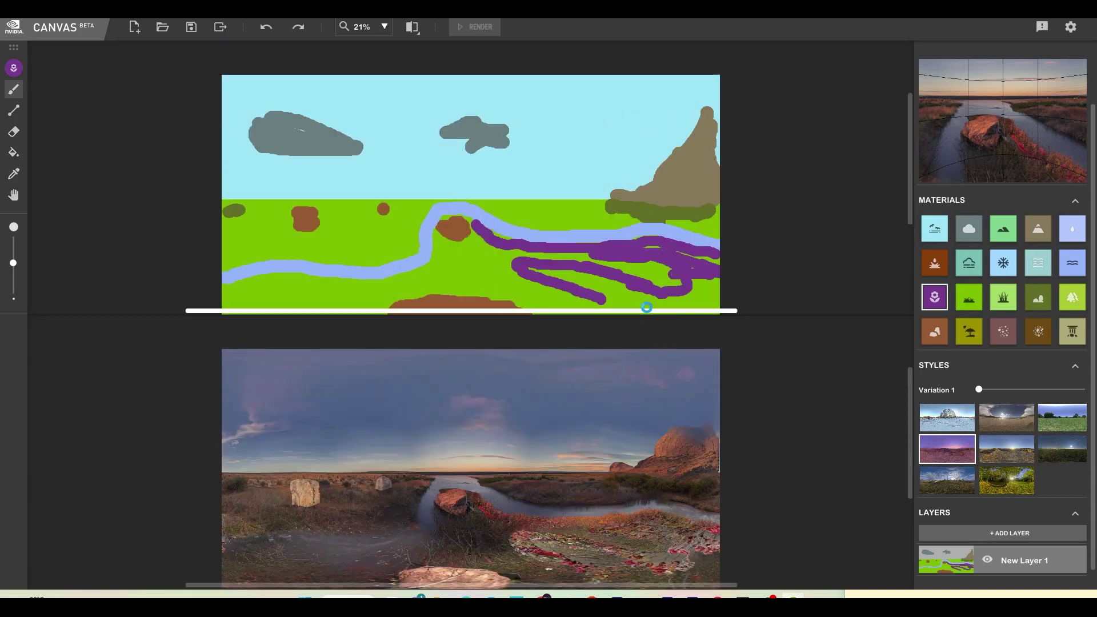
pyautogui.hotkey('ctrl', 'z')
pyautogui.hotkey('ctrl', 'z')
pyautogui.click(965, 301)
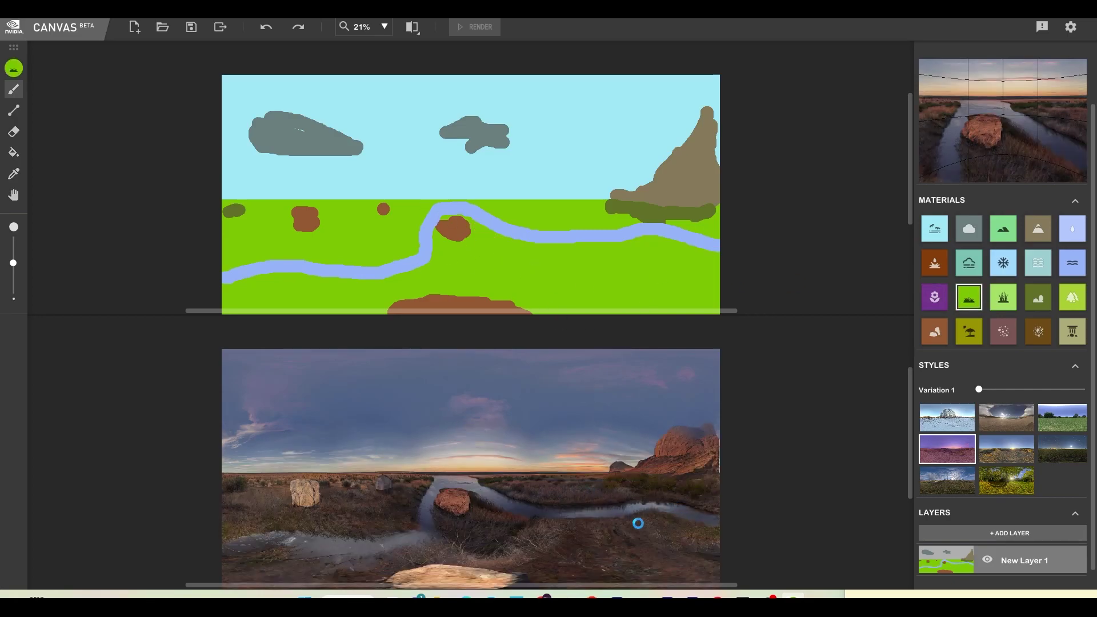
pyautogui.scroll(-1, 1016, 335)
pyautogui.click(1075, 337)
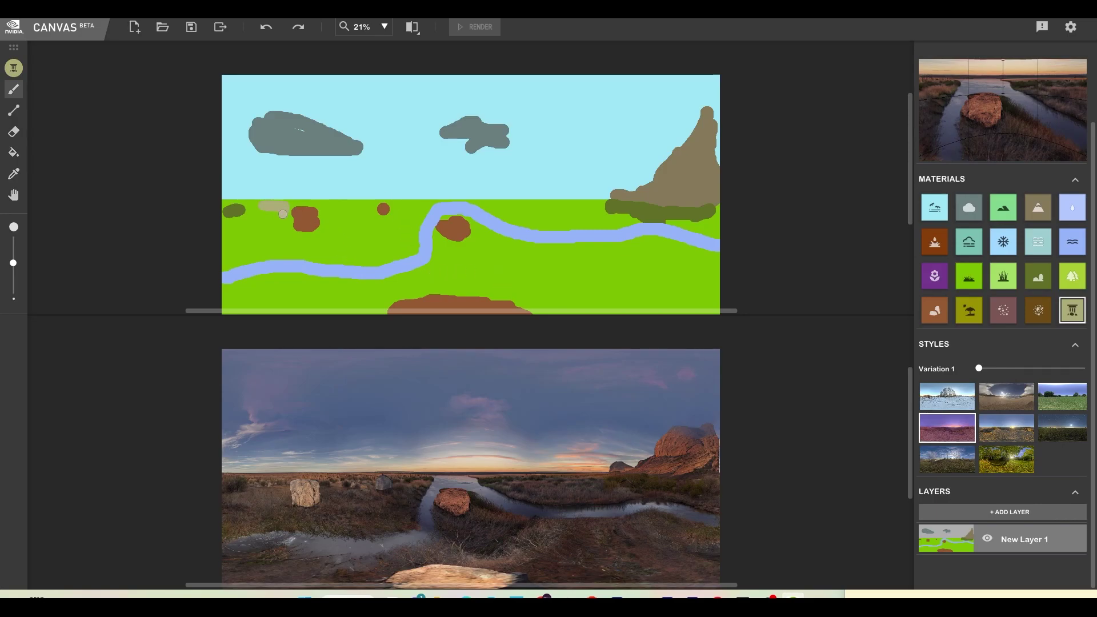
# Move the stone wall from the left rocks to above the river's bend, then try a cloudy daytime style.
pyautogui.moveTo(282, 214)
pyautogui.mouseDown()
pyautogui.moveTo(286, 189)
pyautogui.moveTo(282, 214)
pyautogui.moveTo(315, 212)
pyautogui.moveTo(311, 226)
pyautogui.moveTo(261, 224)
pyautogui.mouseUp()
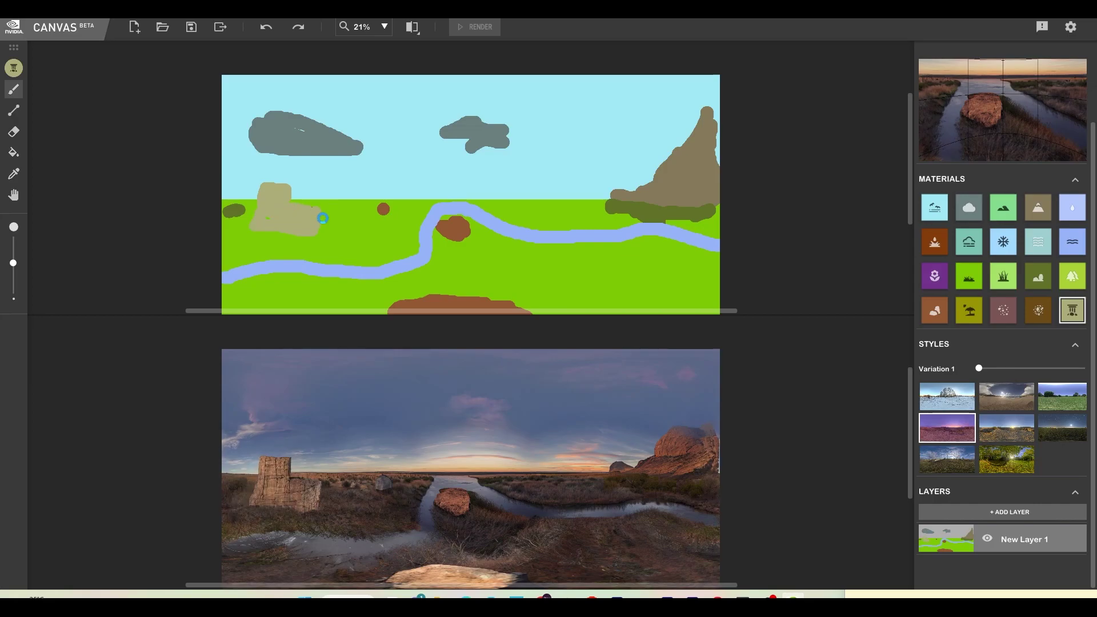
pyautogui.hotkey('ctrl', 'z')
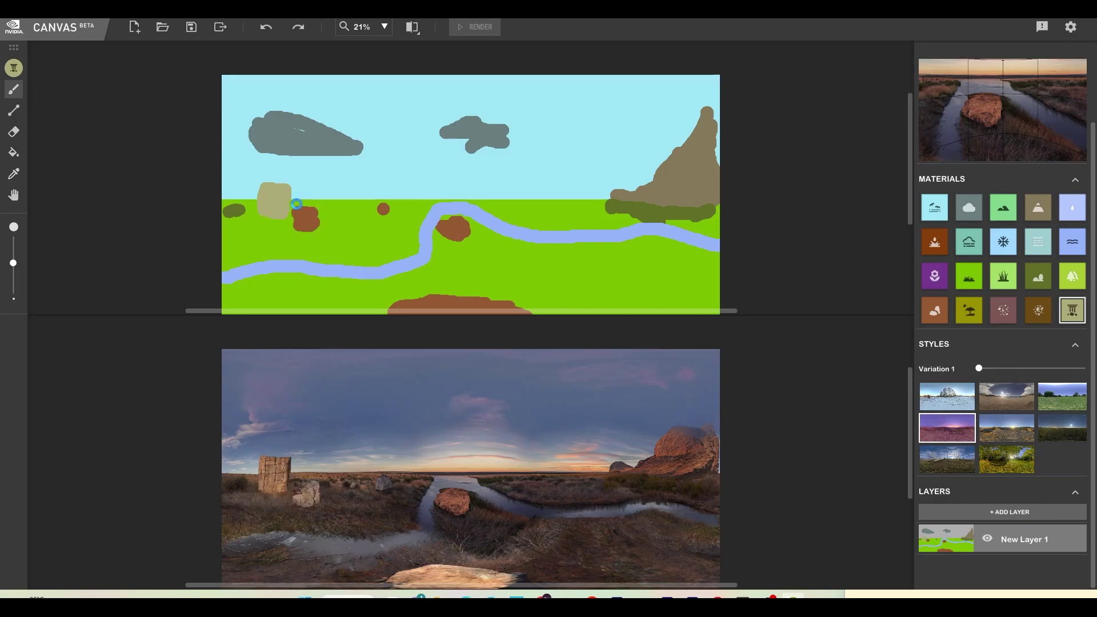
pyautogui.hotkey('ctrl', 'z')
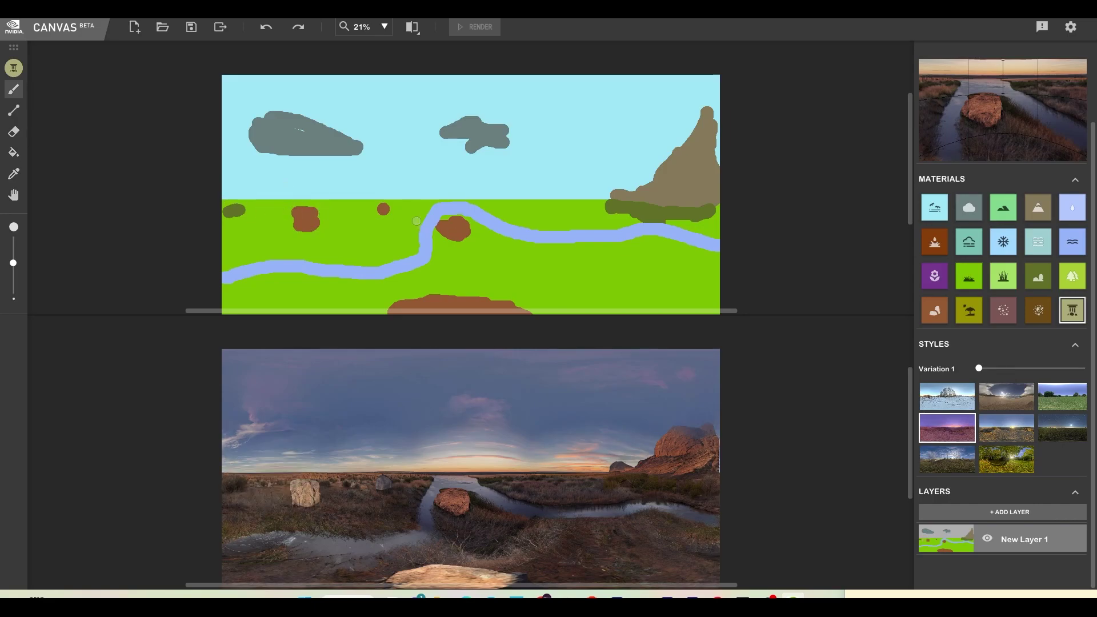
pyautogui.moveTo(435, 202)
pyautogui.mouseDown()
pyautogui.moveTo(434, 168)
pyautogui.moveTo(464, 168)
pyautogui.moveTo(469, 197)
pyautogui.moveTo(446, 186)
pyautogui.mouseUp()
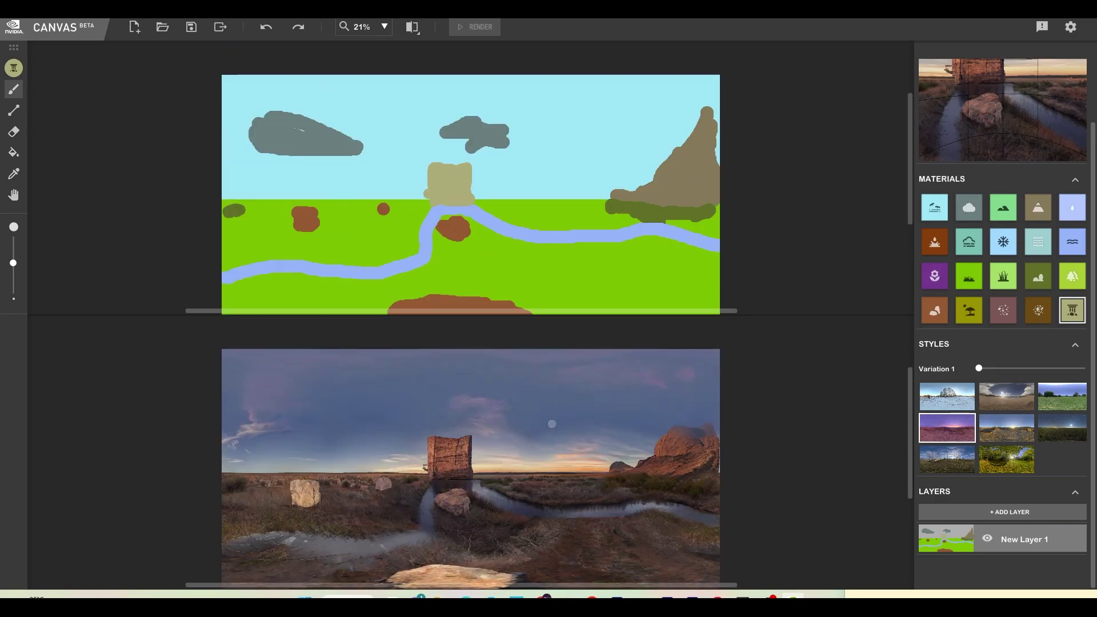
pyautogui.scroll(-1, 498, 482)
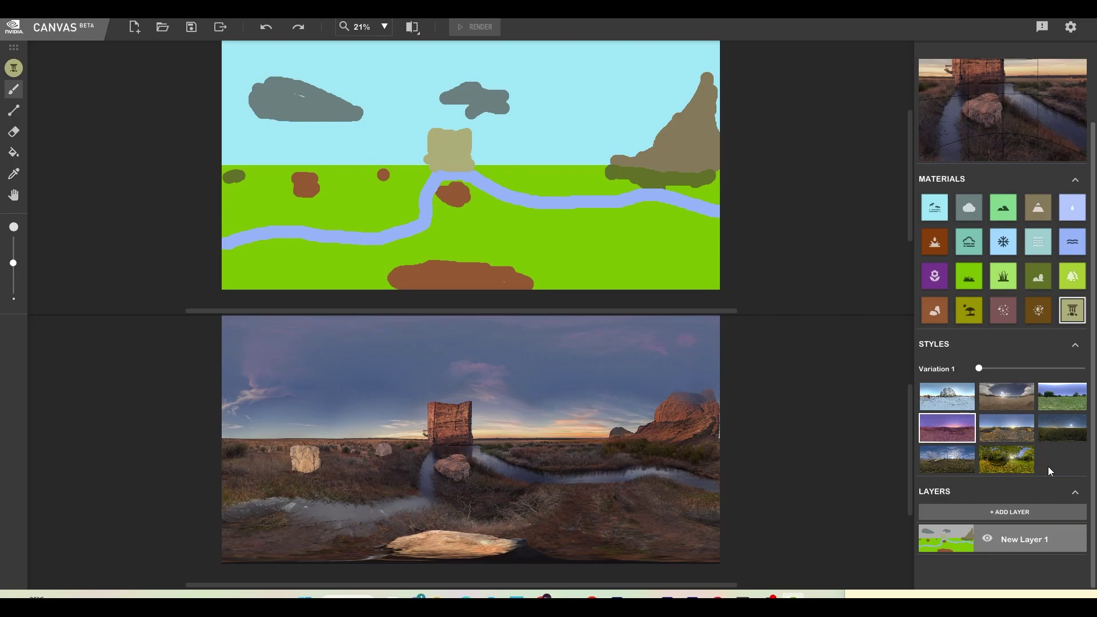
pyautogui.click(1016, 398)
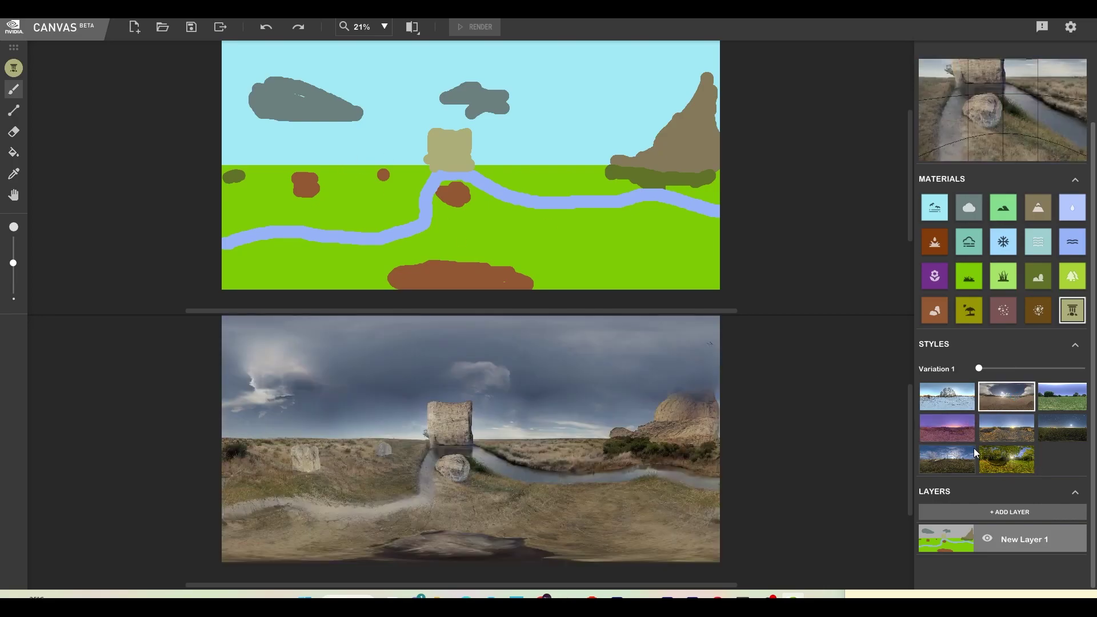
# Apply the sunny golden style and paint a long curved cloud across the sky.
pyautogui.click(999, 434)
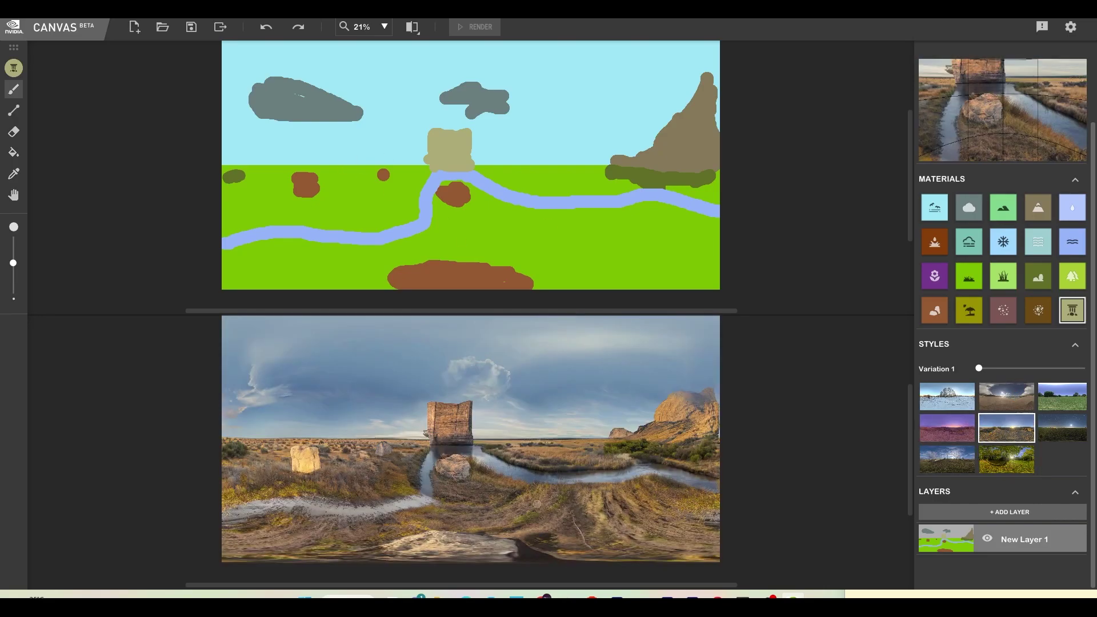
pyautogui.click(969, 208)
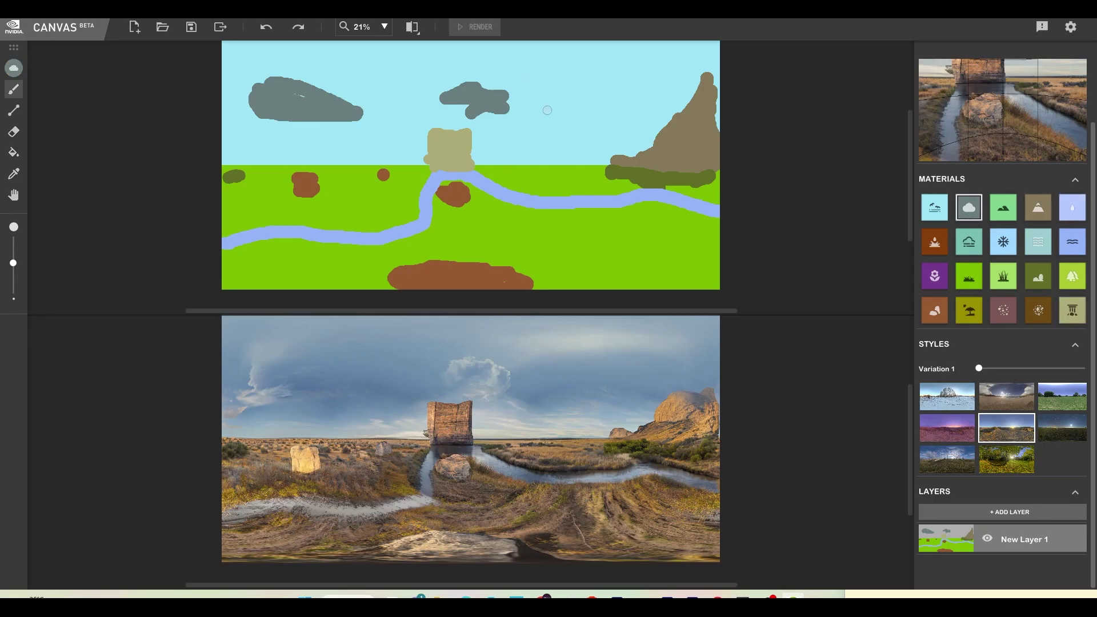
pyautogui.scroll(1, 548, 109)
pyautogui.moveTo(549, 112)
pyautogui.mouseDown()
pyautogui.moveTo(606, 108)
pyautogui.moveTo(547, 119)
pyautogui.moveTo(609, 121)
pyautogui.moveTo(615, 111)
pyautogui.moveTo(606, 103)
pyautogui.moveTo(598, 126)
pyautogui.moveTo(543, 162)
pyautogui.mouseUp()
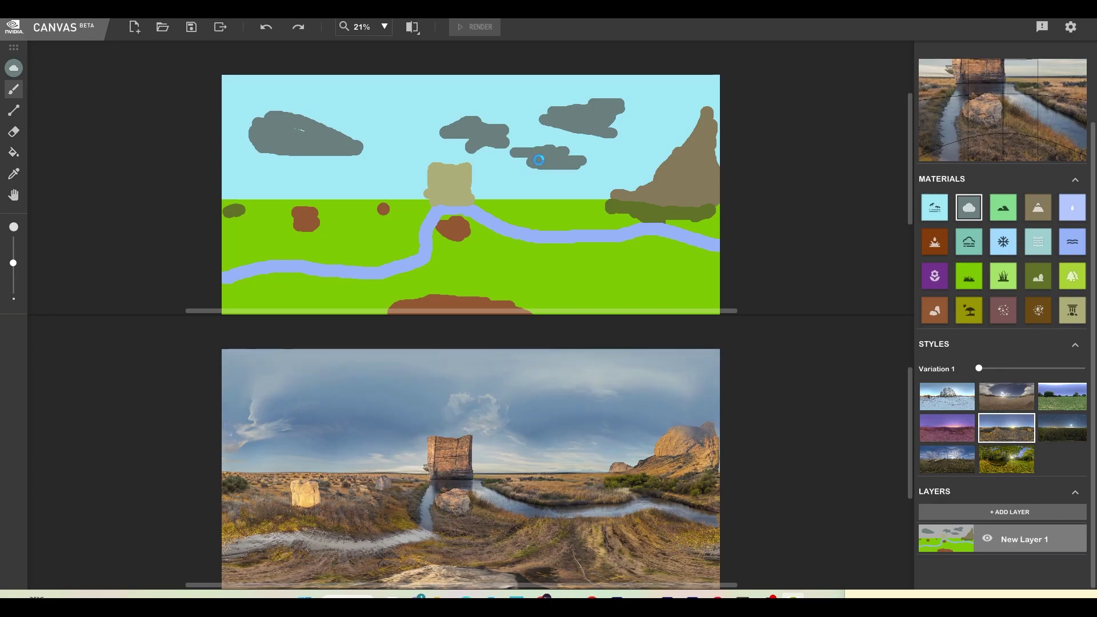
pyautogui.moveTo(343, 172); pyautogui.dragTo(369, 138)
pyautogui.hotkey('ctrl', 'z')
pyautogui.moveTo(263, 102); pyautogui.dragTo(452, 150)
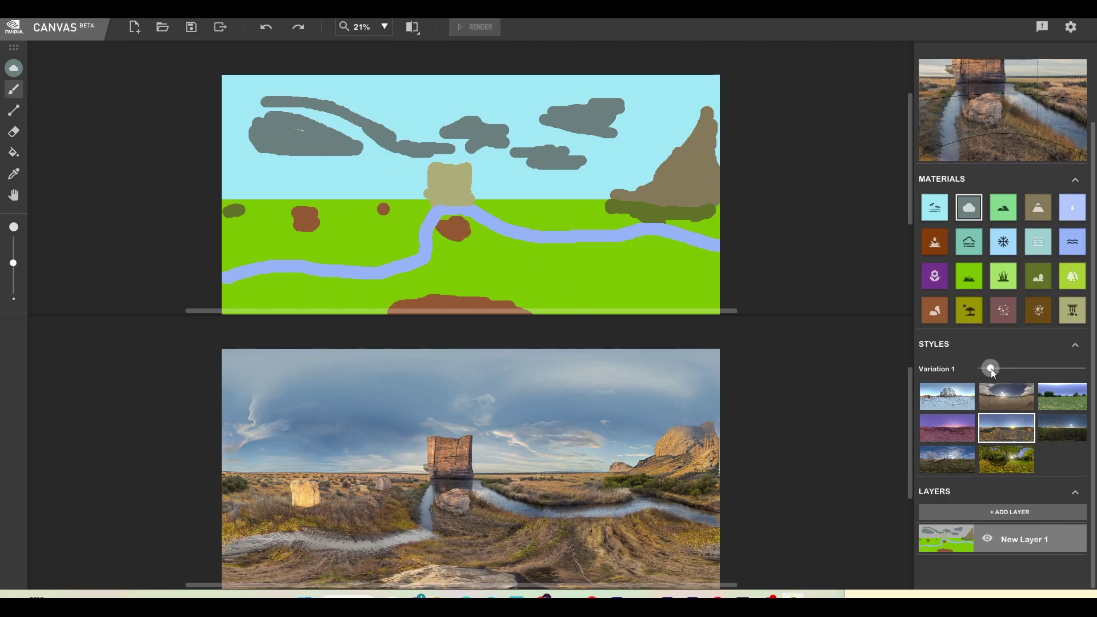
# Step the style variation forward to Variation 4.
pyautogui.press('Right')
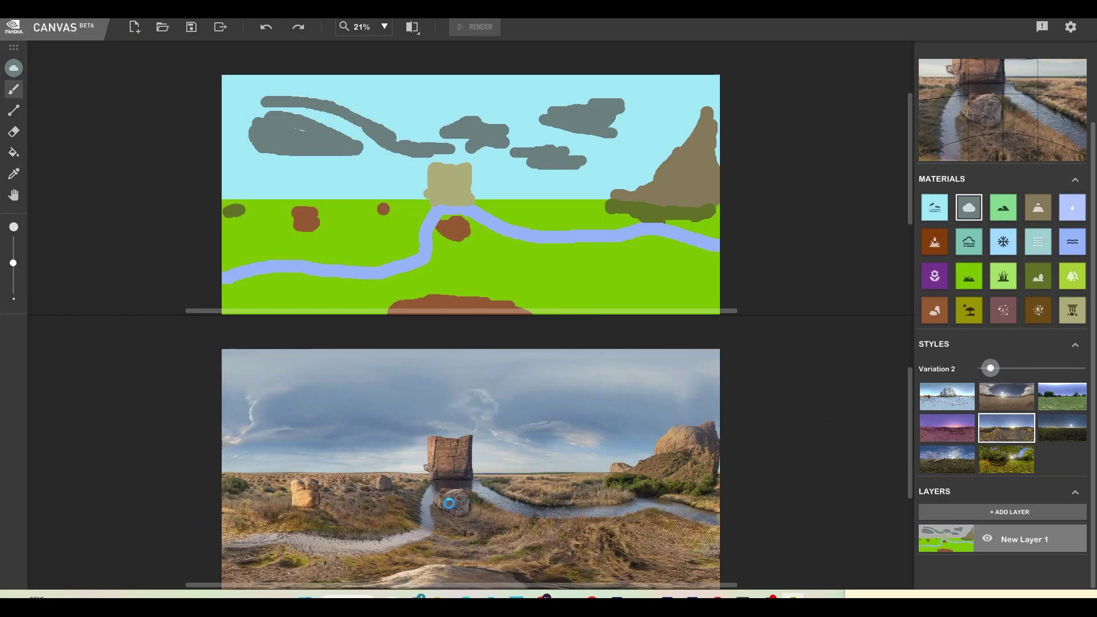
pyautogui.moveTo(990, 366); pyautogui.dragTo(1002, 369)
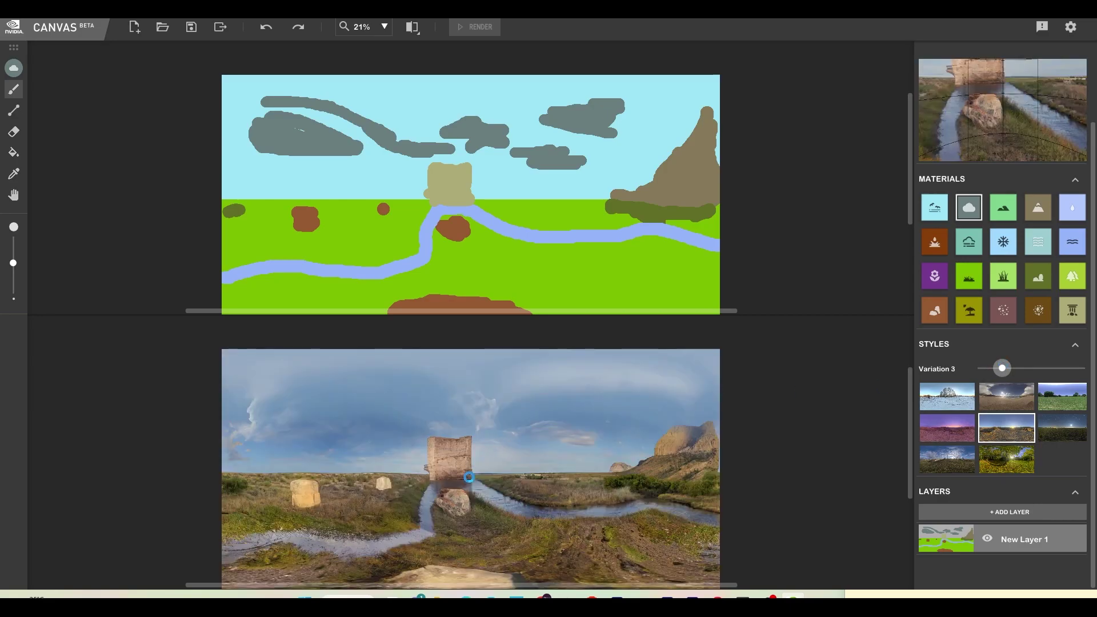
pyautogui.press('Right')
pyautogui.press('Right')
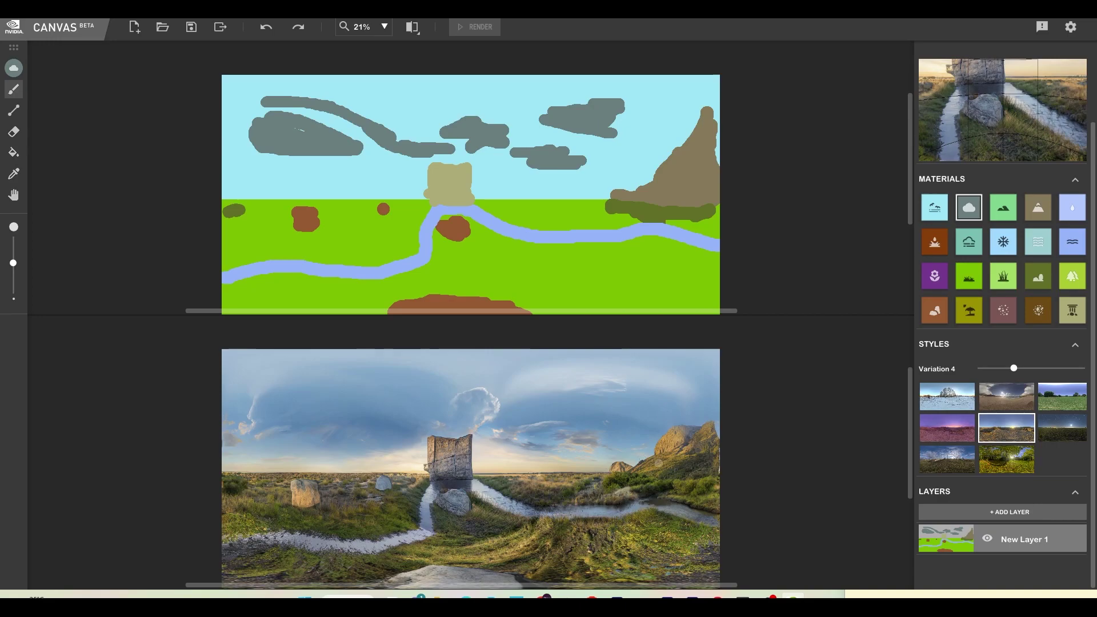
pyautogui.scroll(-1, 616, 413)
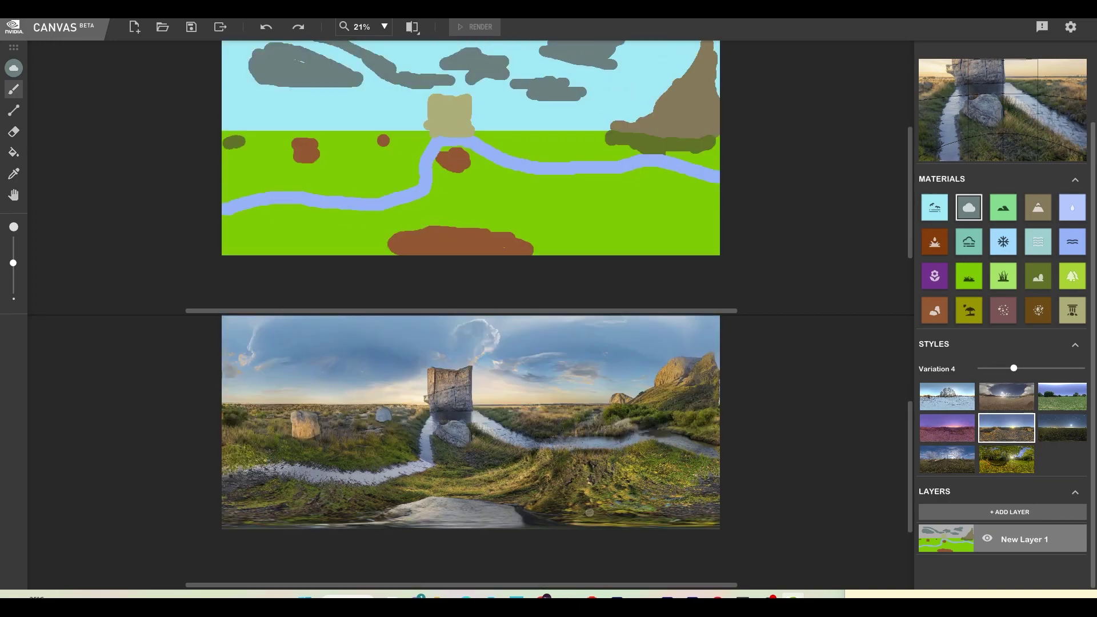
# Save the Canvas project under the name 360.
pyautogui.scroll(1, 617, 486)
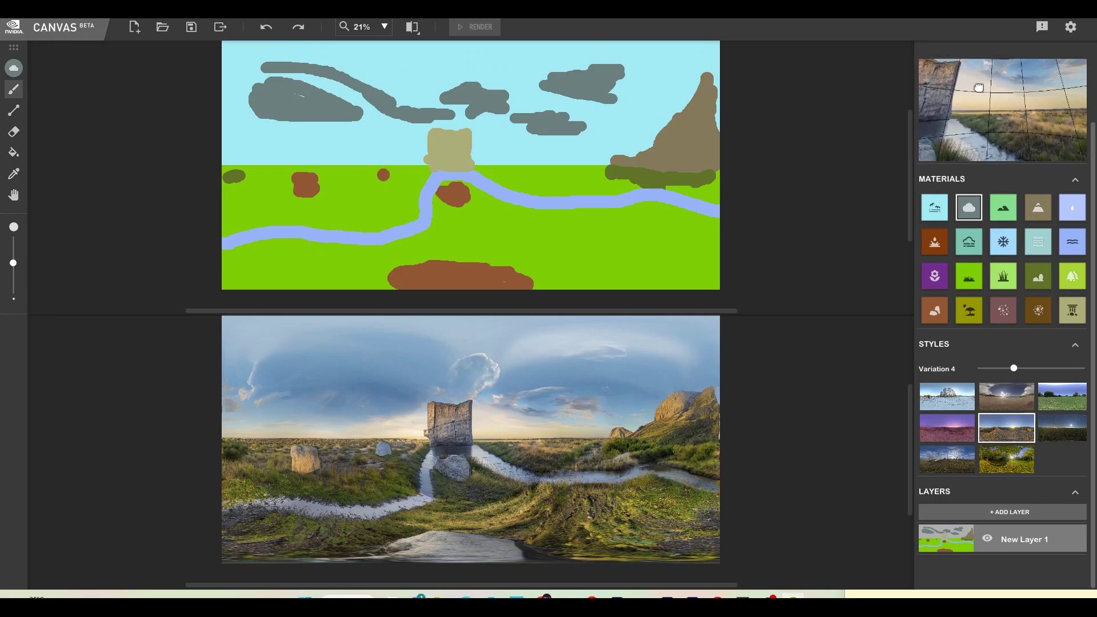
pyautogui.click(191, 27)
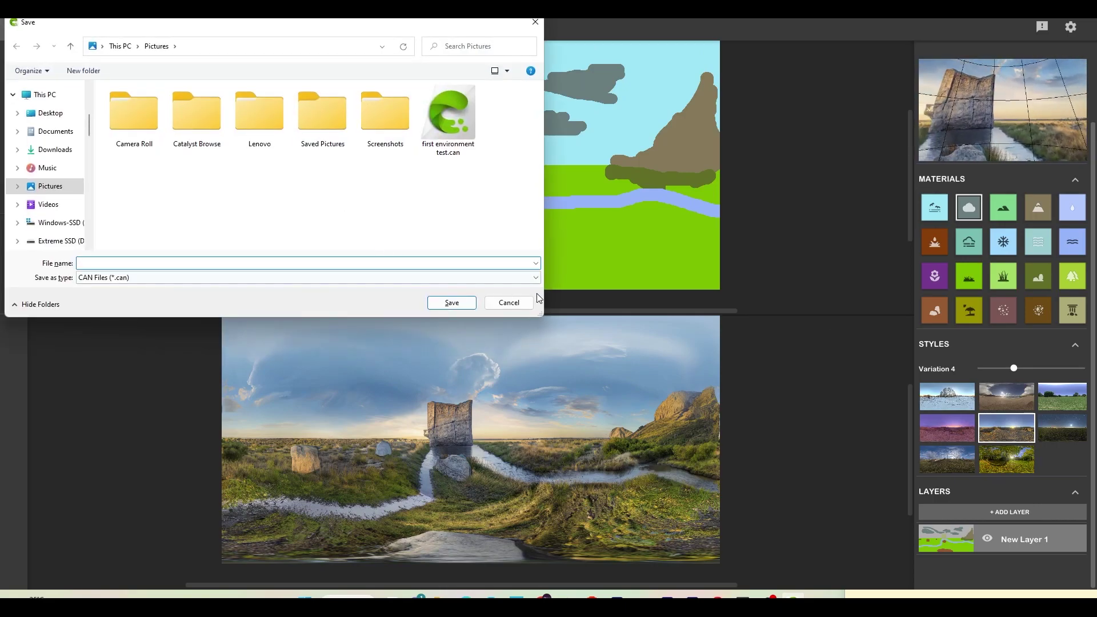
pyautogui.write('360')
pyautogui.press('Return')
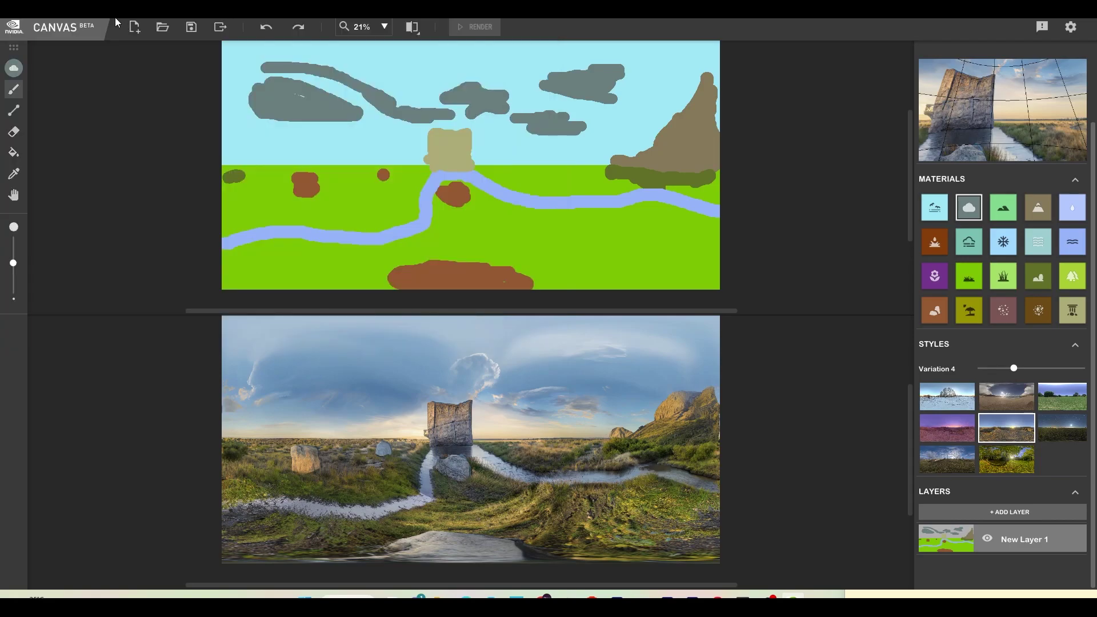
# Export the panorama as Stone wall 360 in EXR format.
pyautogui.click(221, 27)
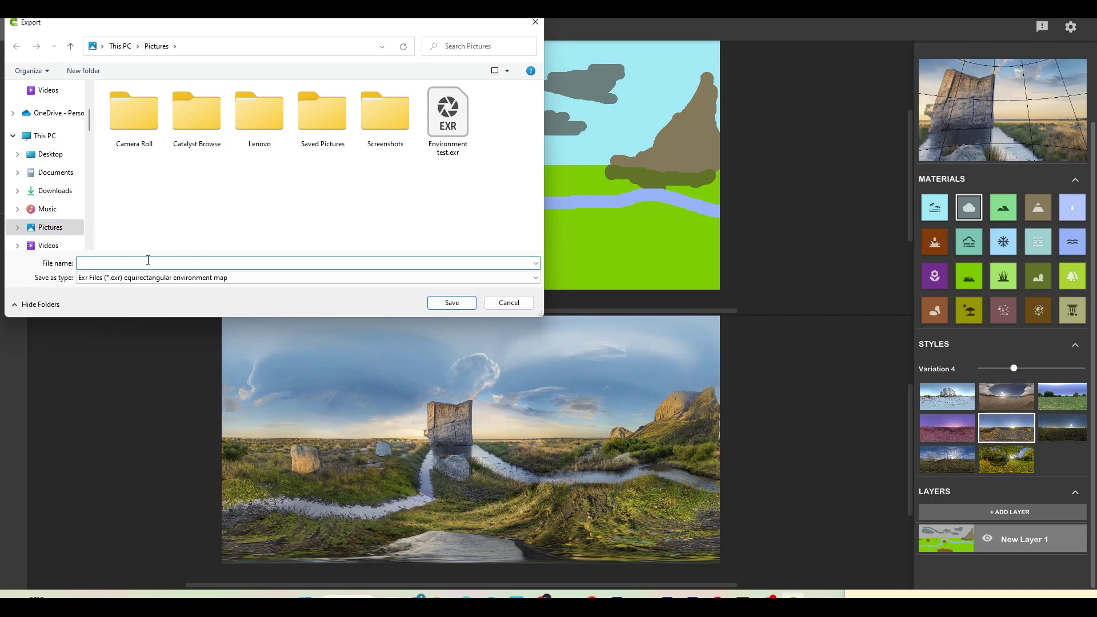
pyautogui.write('Stone wall 360')
pyautogui.click(165, 278)
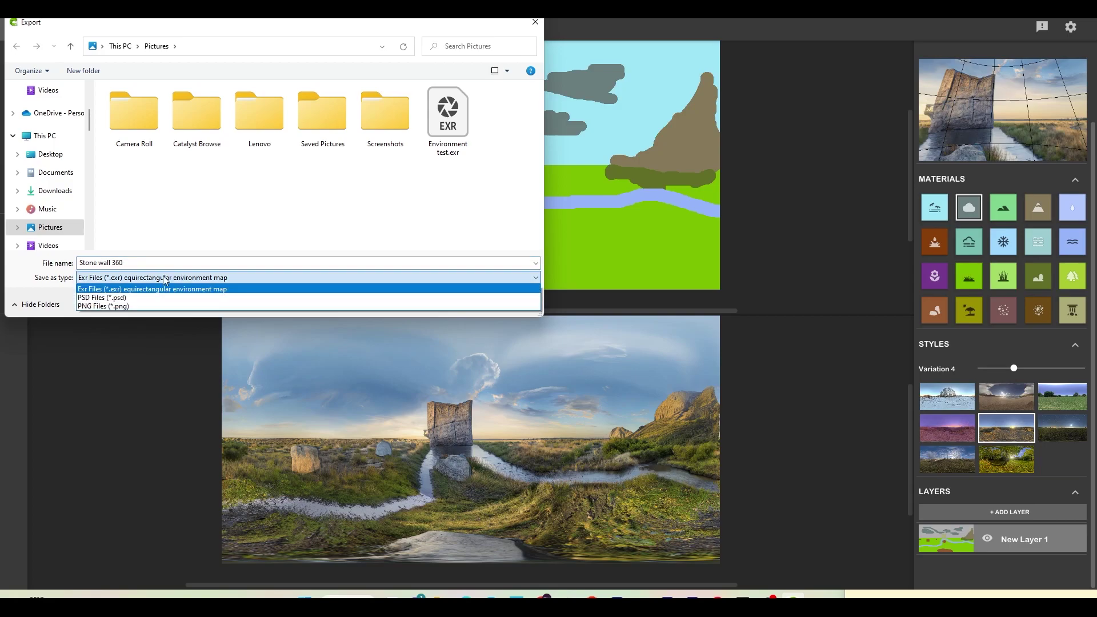
pyautogui.click(130, 290)
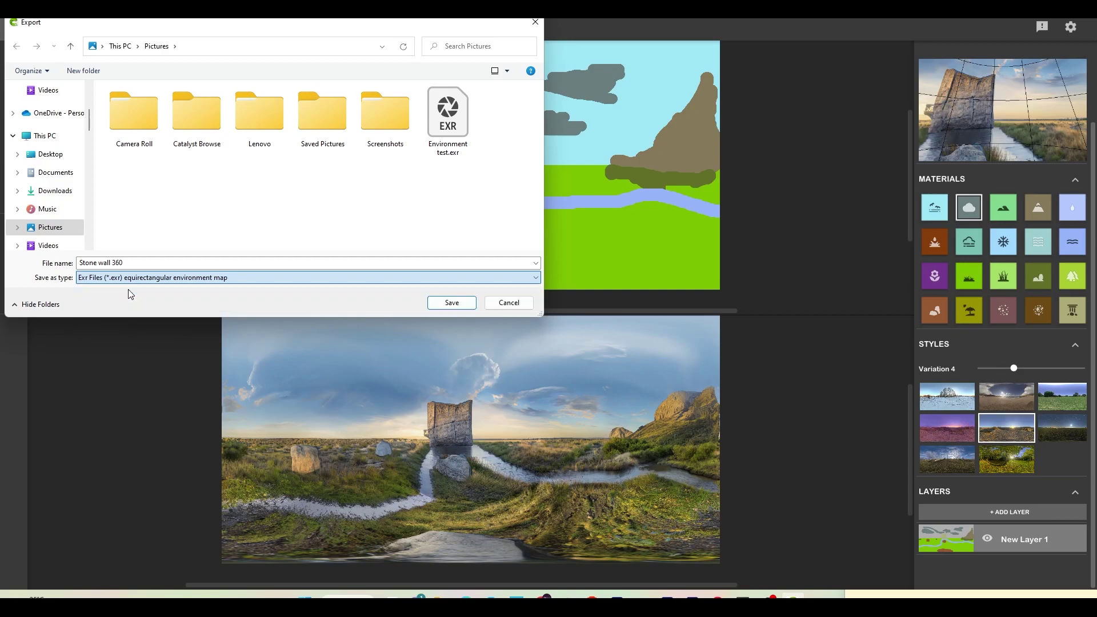
pyautogui.click(452, 304)
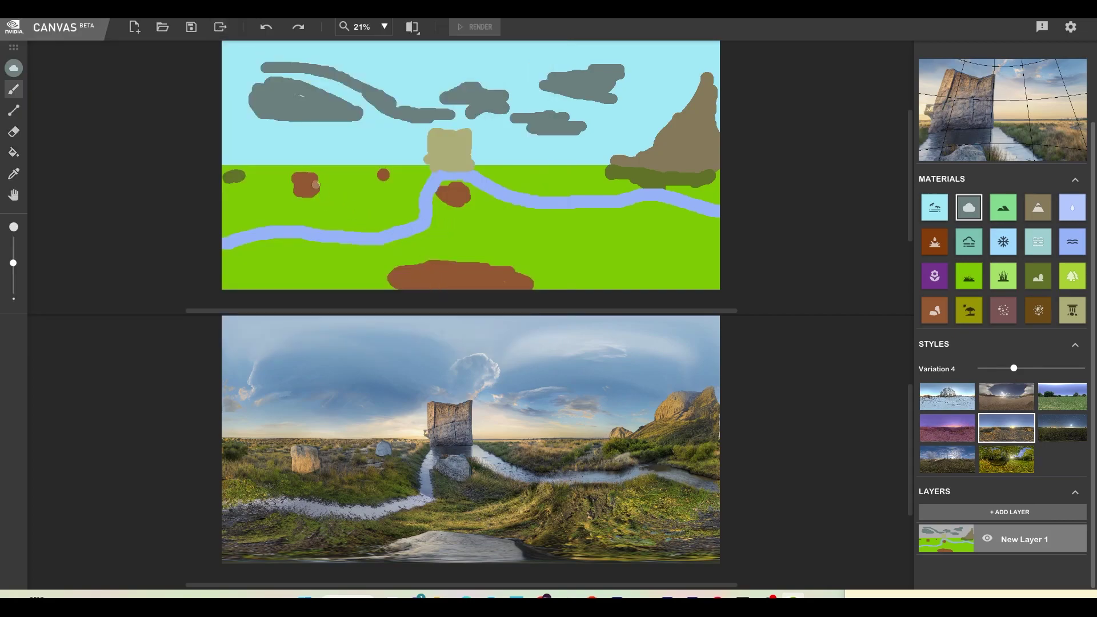
# Export the panorama again as Stone wall 360 in PNG format.
pyautogui.click(220, 27)
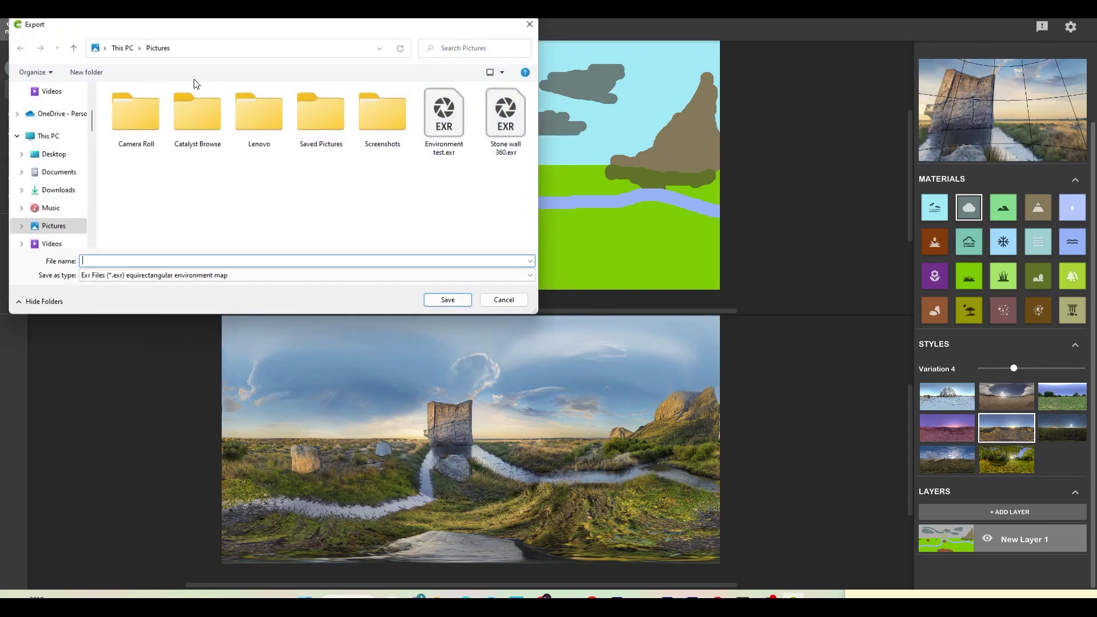
pyautogui.click(511, 131)
pyautogui.click(118, 279)
pyautogui.click(115, 307)
pyautogui.click(458, 303)
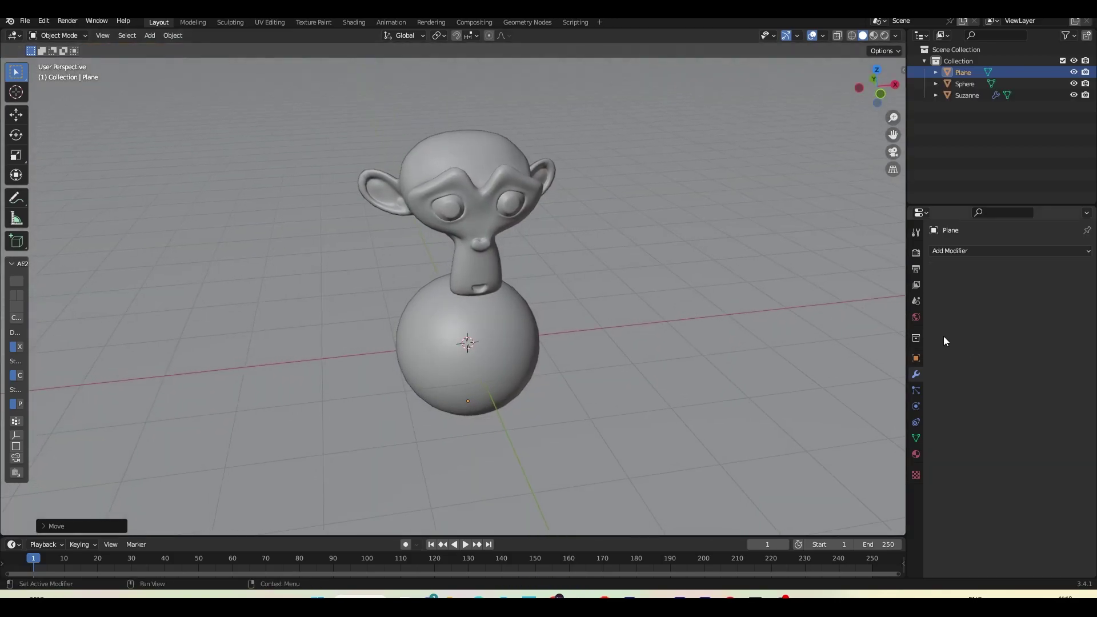
# Set the Blender world Color to an Environment Texture.
pyautogui.click(915, 316)
pyautogui.click(999, 328)
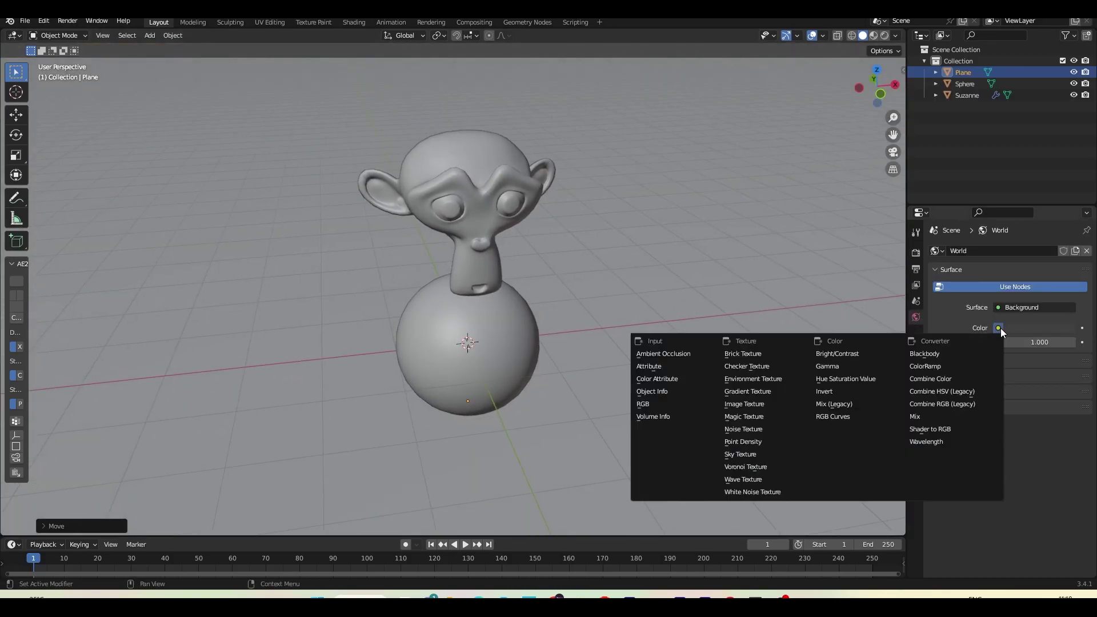
pyautogui.click(766, 380)
# Load Stone wall 360.exr from Pictures and preview the scene in Rendered shading.
pyautogui.click(1052, 343)
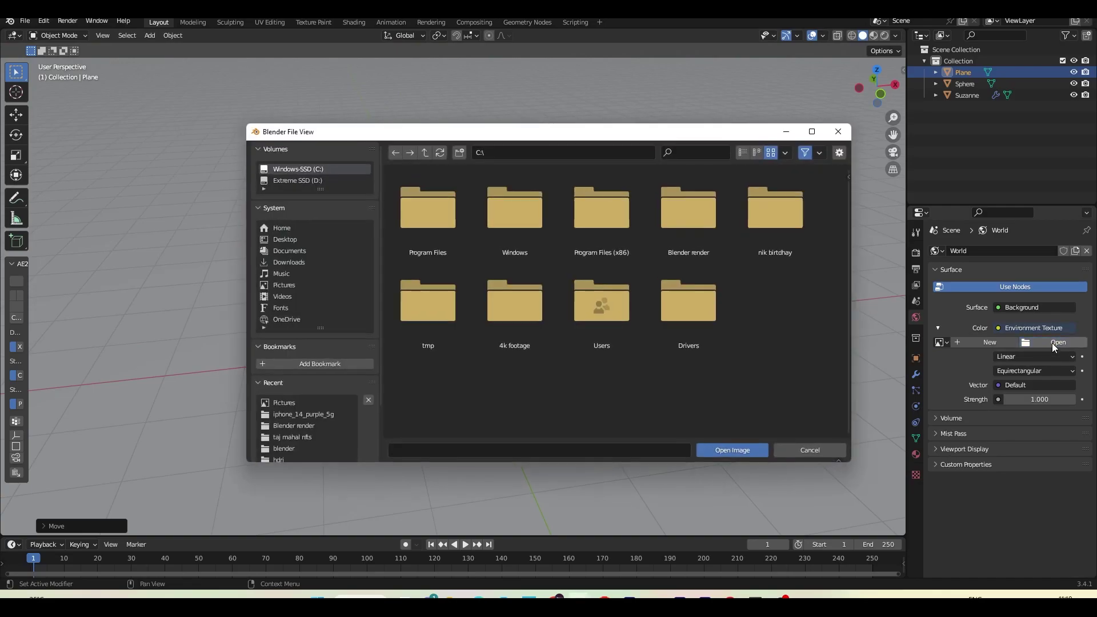
pyautogui.click(289, 288)
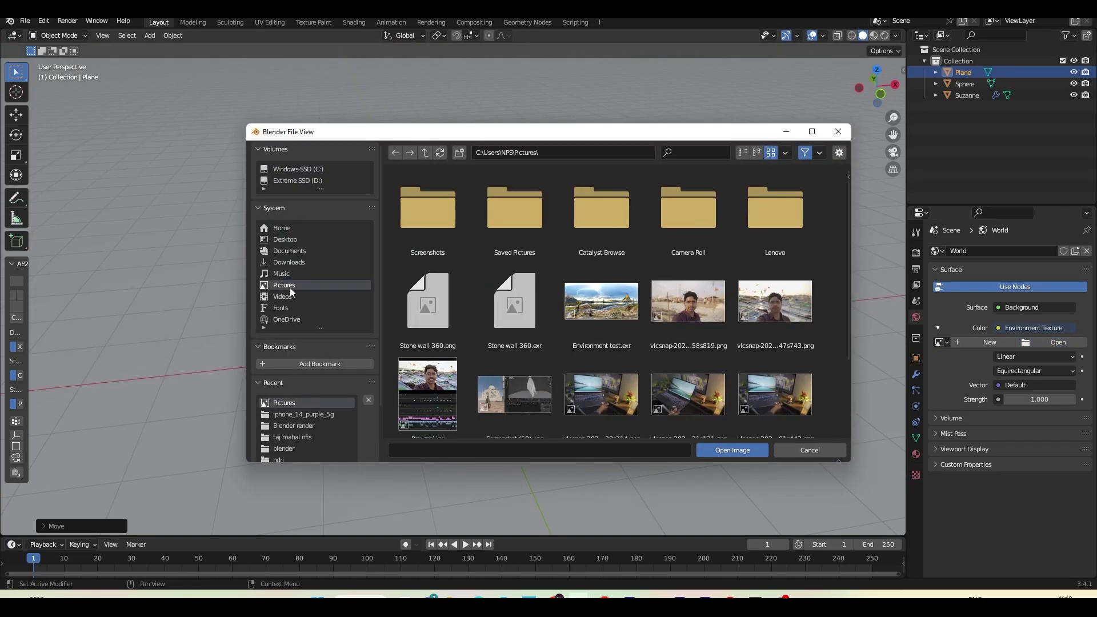
pyautogui.click(498, 322)
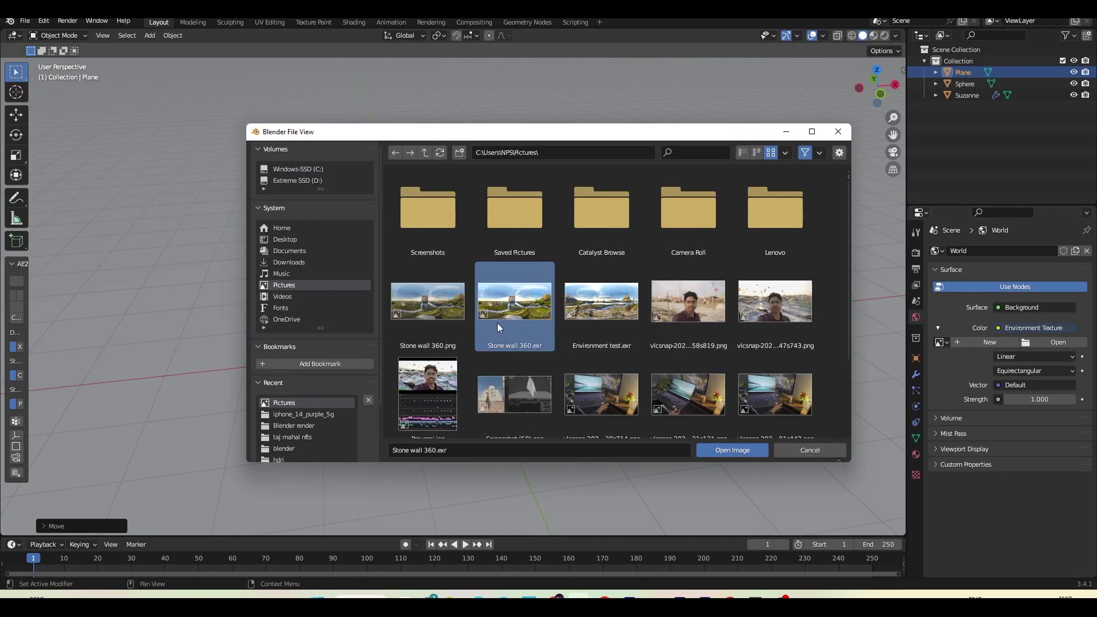
pyautogui.click(736, 452)
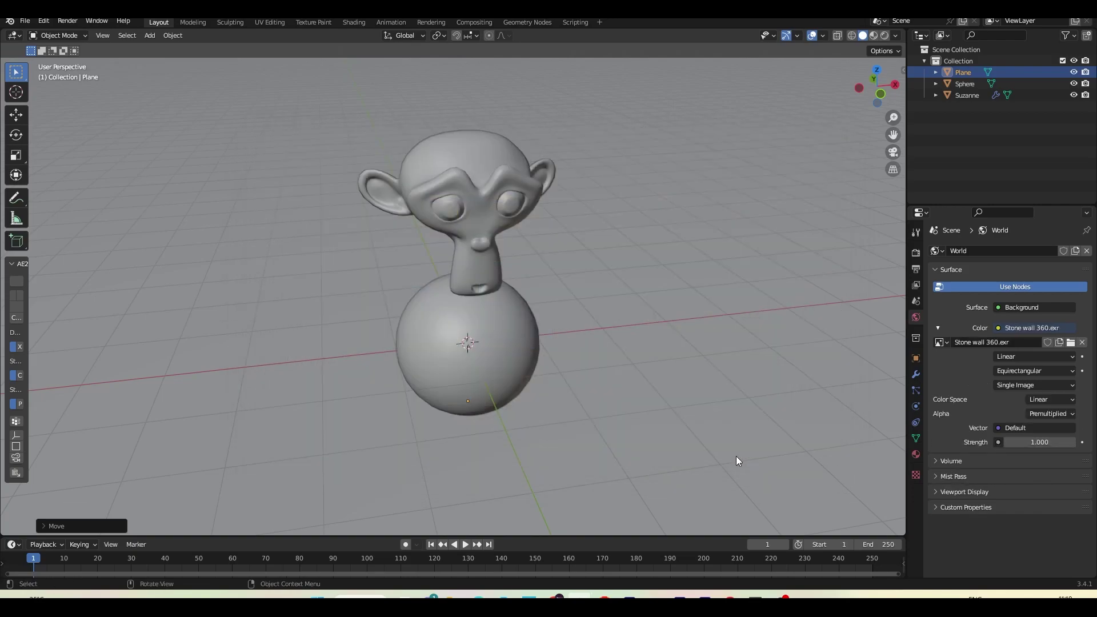
pyautogui.click(884, 38)
pyautogui.moveTo(629, 217)
pyautogui.mouseDown()
pyautogui.moveTo(768, 236)
pyautogui.moveTo(438, 232)
pyautogui.moveTo(649, 246)
pyautogui.moveTo(778, 272)
pyautogui.mouseUp()
# Switch the render engine to Cycles.
pyautogui.click(917, 252)
pyautogui.moveTo(551, 274); pyautogui.dragTo(552, 240)
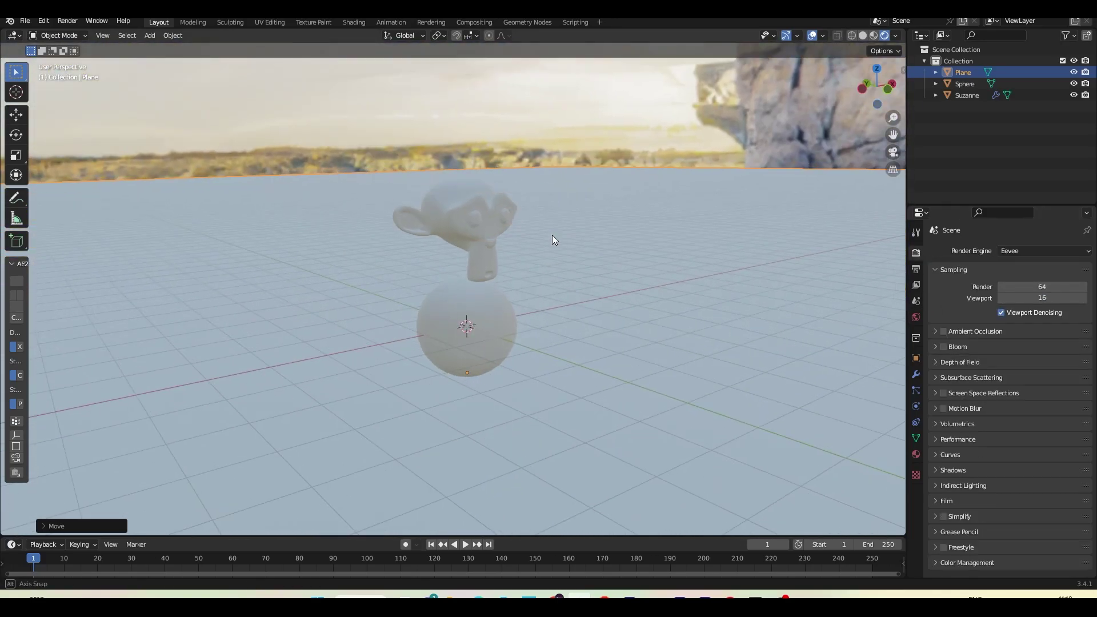
pyautogui.click(1020, 251)
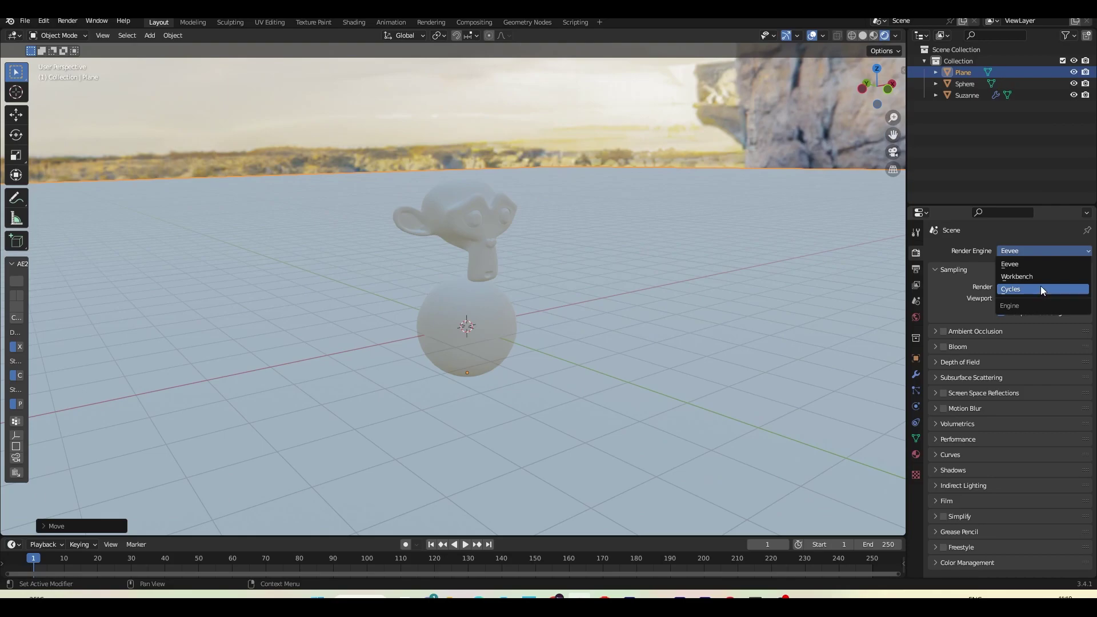
pyautogui.click(1040, 289)
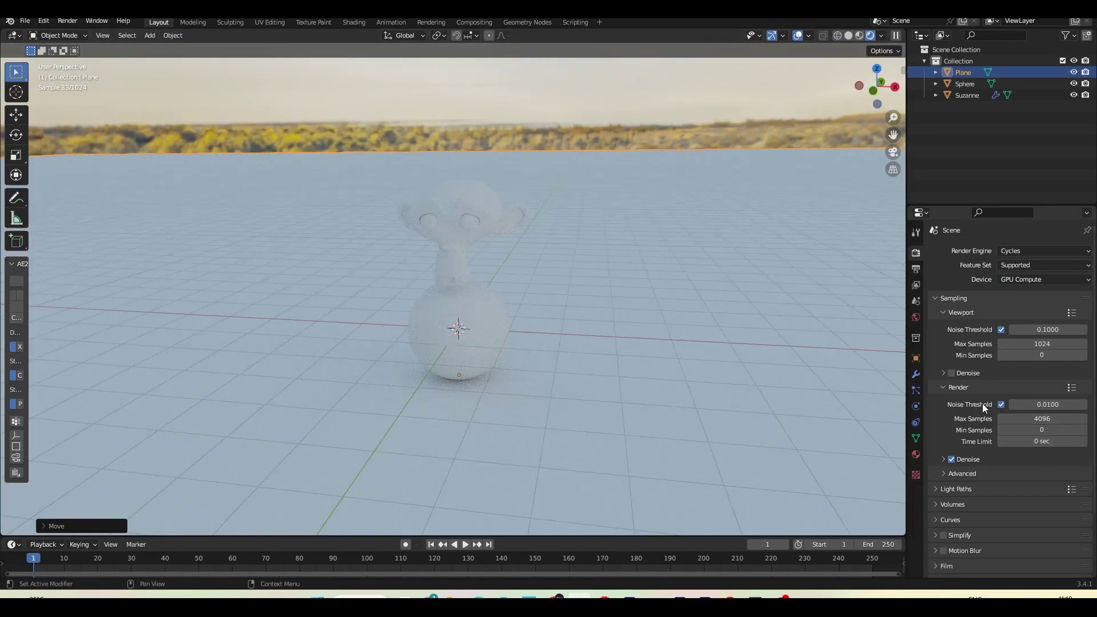
# Set the world lighting Strength to 2.
pyautogui.click(917, 317)
pyautogui.click(1040, 437)
pyautogui.write('2')
pyautogui.press('Return')
pyautogui.moveTo(558, 362); pyautogui.dragTo(643, 333)
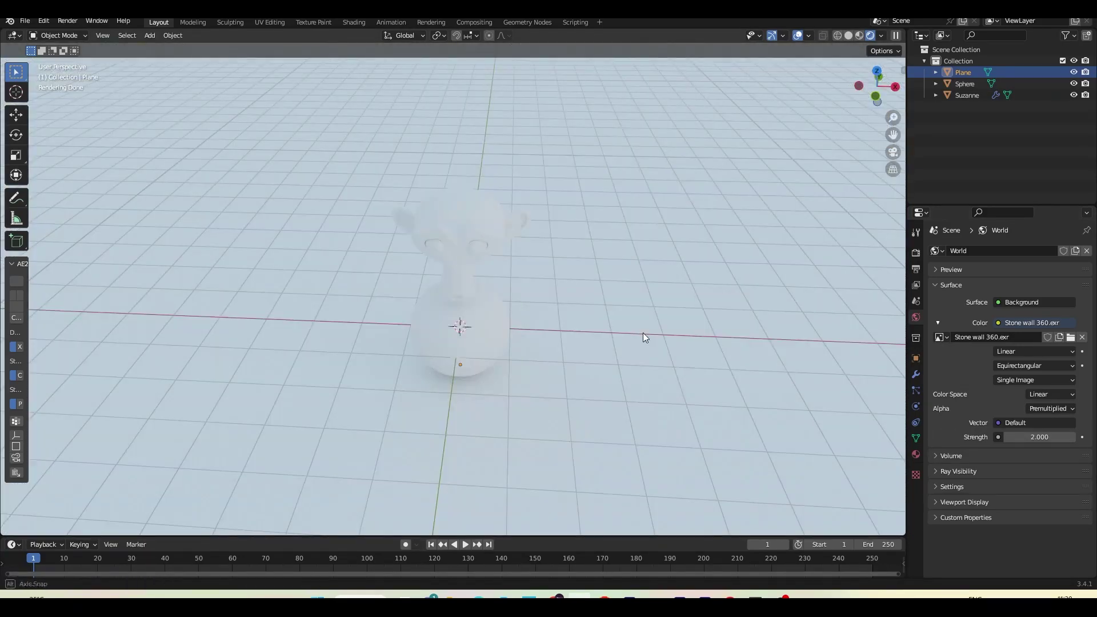
# Hide the ground plane and switch the enlarged lower area to material nodes.
pyautogui.click(1074, 72)
pyautogui.moveTo(629, 263)
pyautogui.mouseDown()
pyautogui.moveTo(664, 260)
pyautogui.moveTo(524, 252)
pyautogui.moveTo(718, 294)
pyautogui.moveTo(636, 276)
pyautogui.mouseUp()
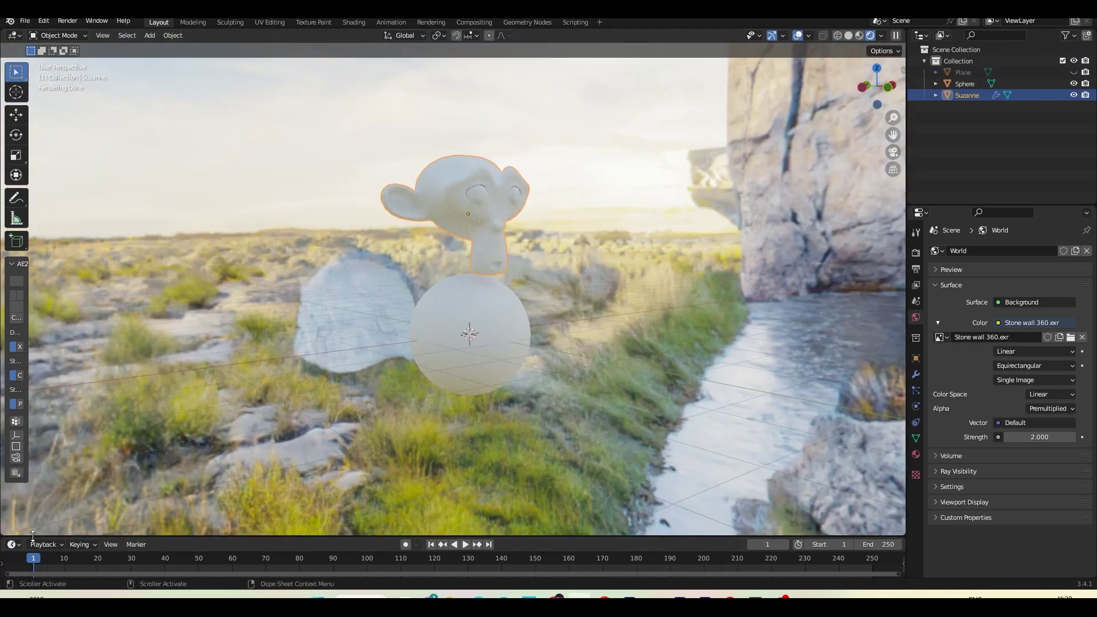
pyautogui.moveTo(15, 538); pyautogui.dragTo(15, 468)
pyautogui.click(12, 474)
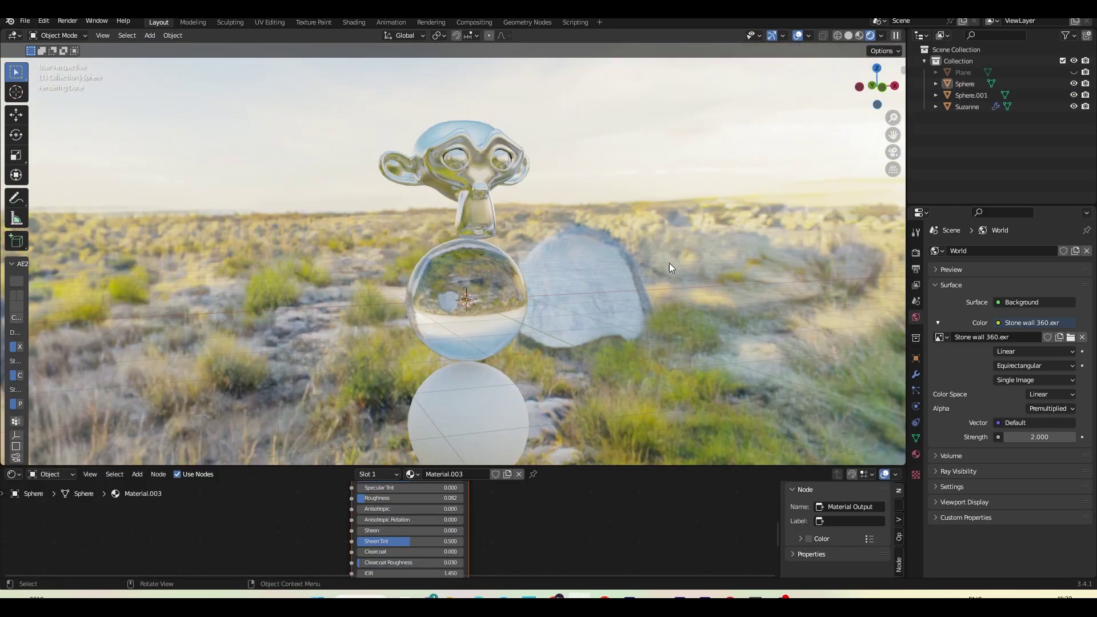
pyautogui.moveTo(670, 263); pyautogui.dragTo(628, 257)
# Select Suzanne, the glass sphere and the lower sphere, orbiting to inspect them.
pyautogui.click(490, 206)
pyautogui.click(475, 331)
pyautogui.click(461, 424)
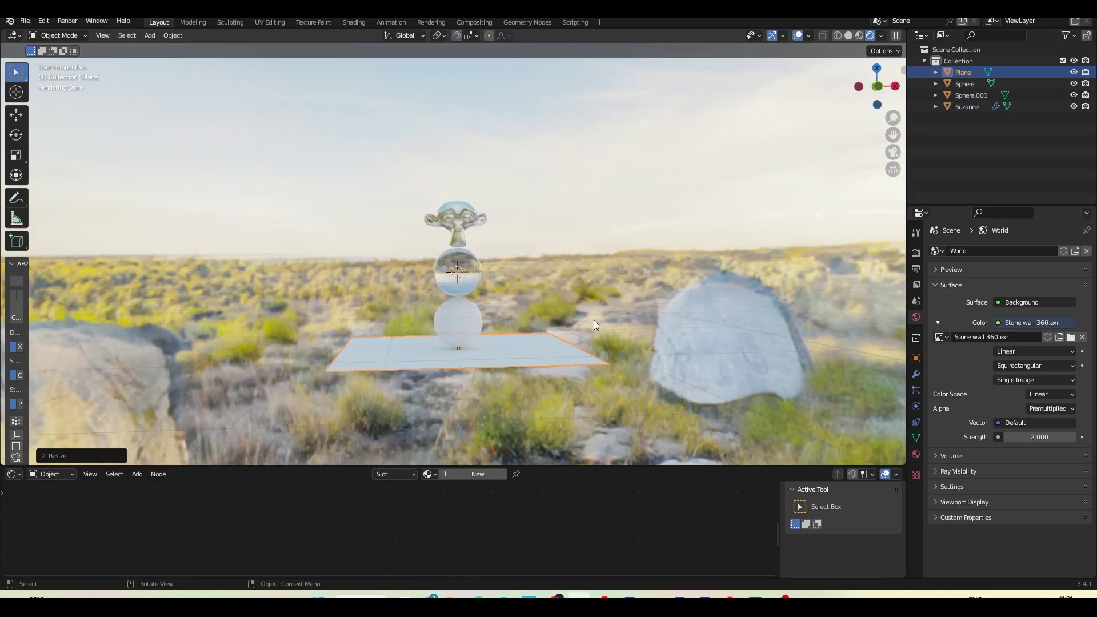
pyautogui.moveTo(594, 321); pyautogui.dragTo(622, 256)
pyautogui.scroll(4, 598, 321)
pyautogui.scroll(3, 622, 256)
# Quit Blender without saving and load Stone wall 360.png as the Element 3D environment.
pyautogui.hotkey('ctrl', 'q')
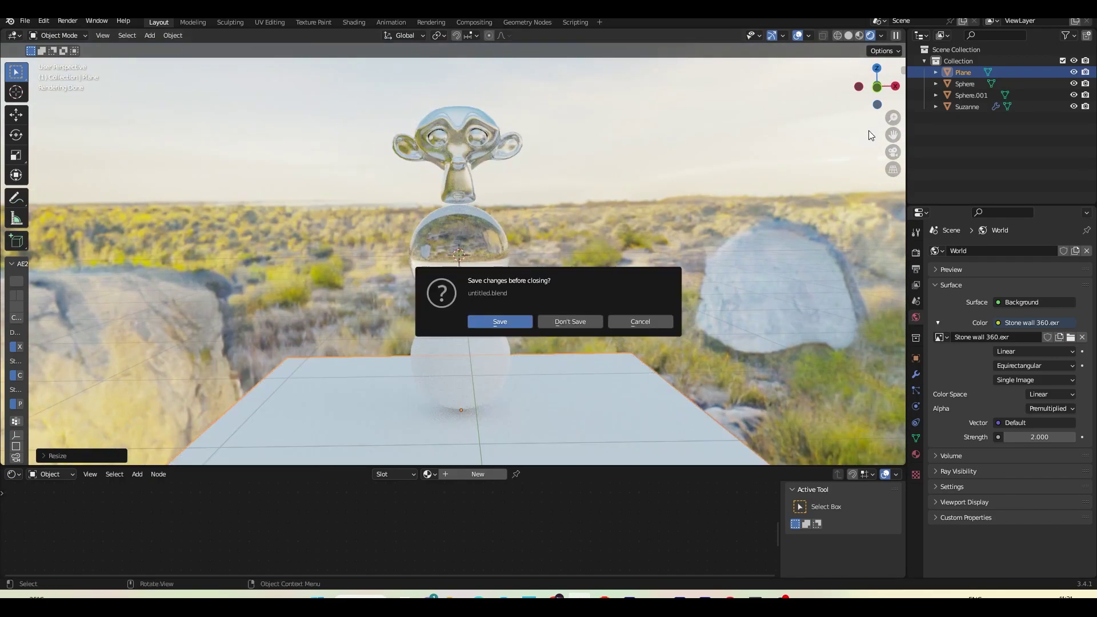
pyautogui.click(585, 326)
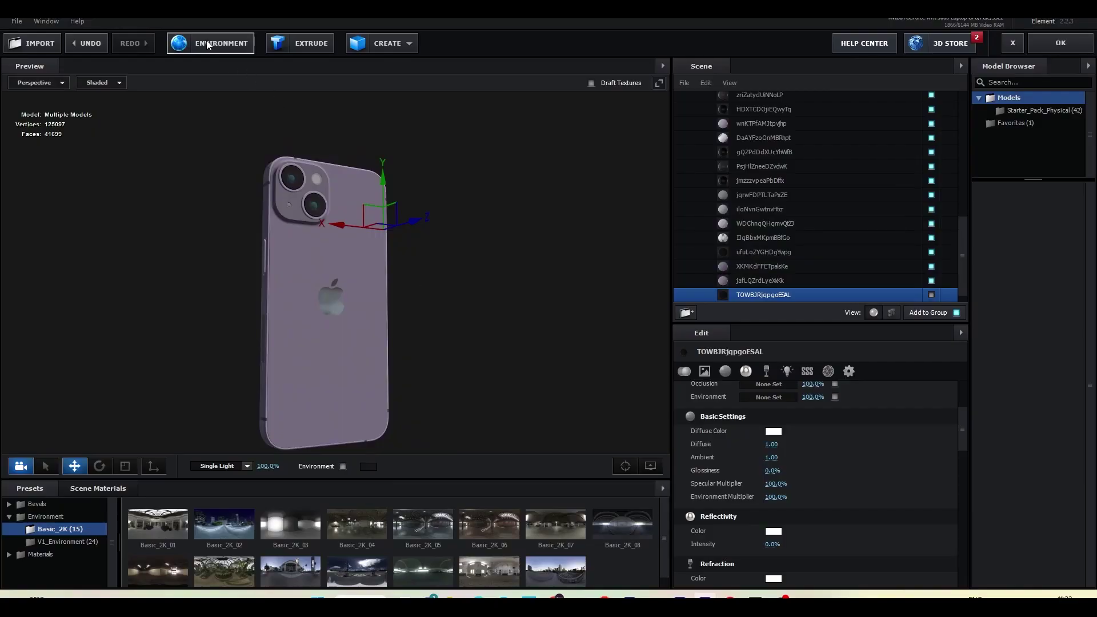
pyautogui.click(209, 46)
pyautogui.click(606, 225)
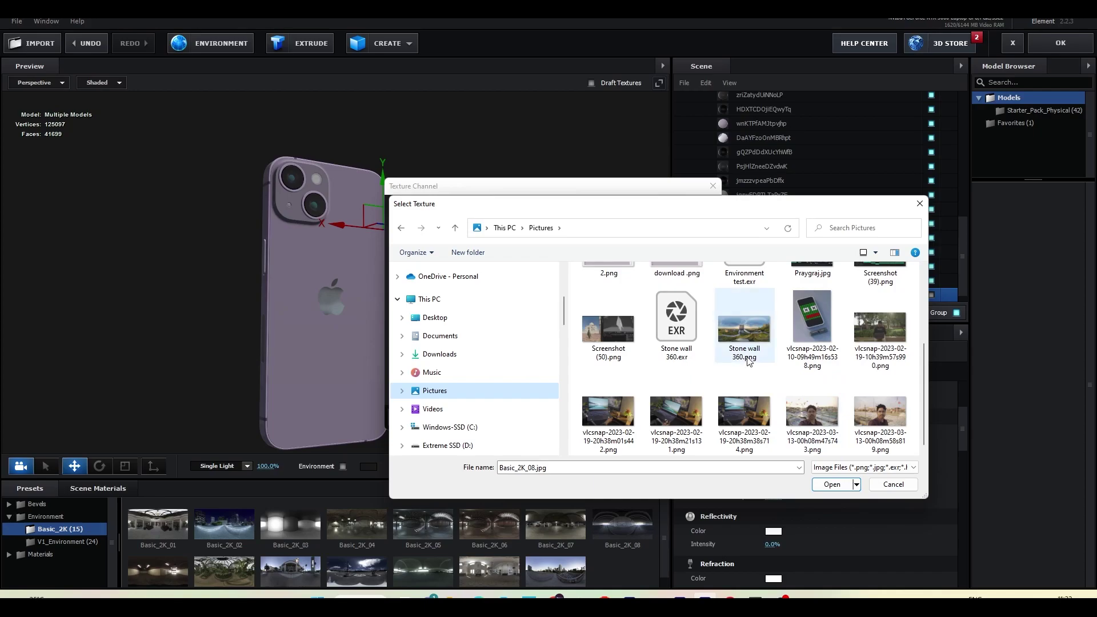
pyautogui.click(744, 327)
pyautogui.click(832, 485)
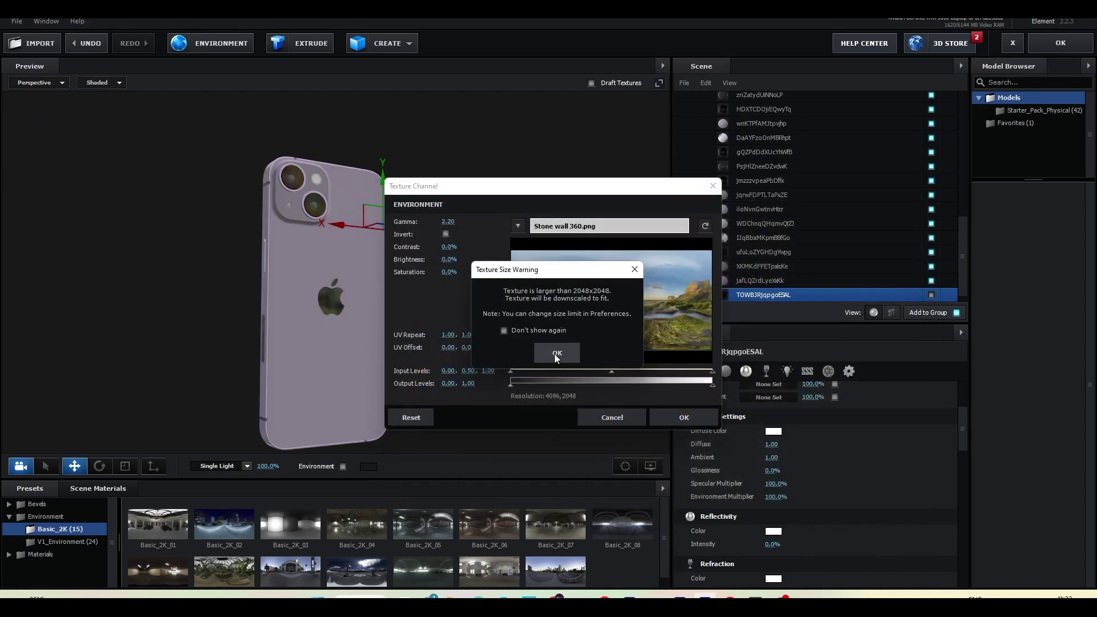
pyautogui.click(554, 355)
pyautogui.click(679, 415)
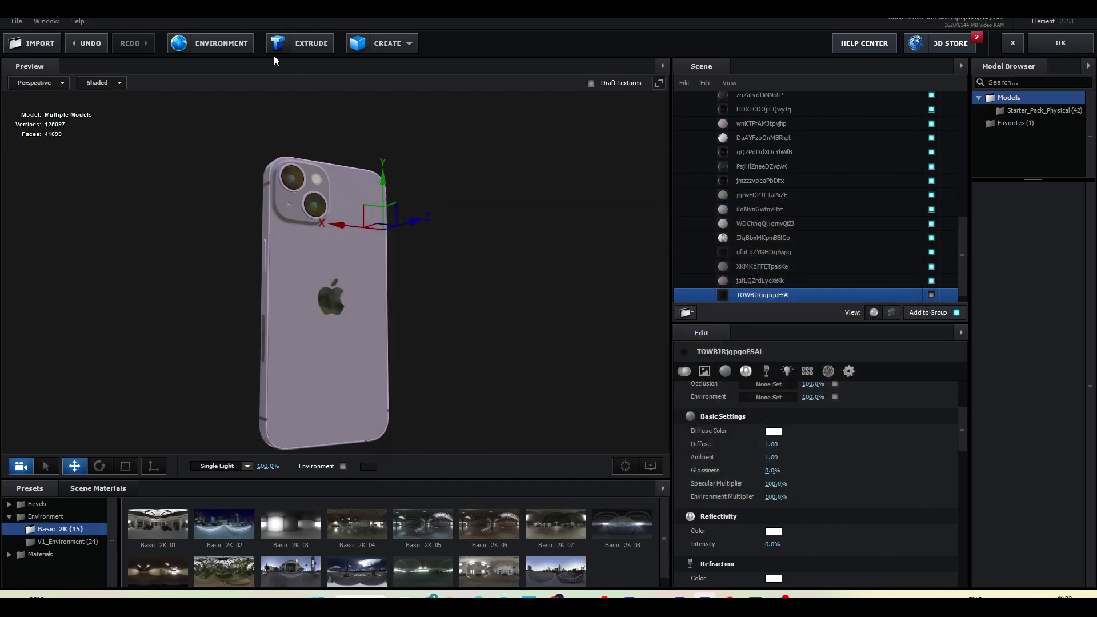
# Raise environment brightness to 27% and show it behind the phone model.
pyautogui.click(227, 49)
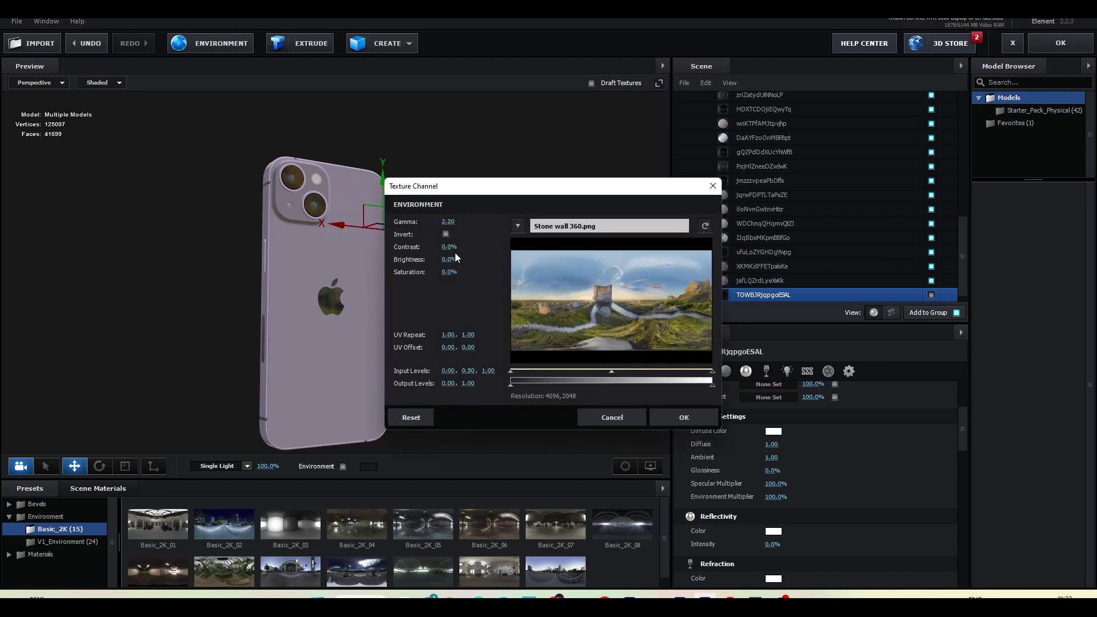
pyautogui.moveTo(447, 260)
pyautogui.mouseDown()
pyautogui.moveTo(474, 260)
pyautogui.moveTo(462, 259)
pyautogui.mouseUp()
pyautogui.click(684, 417)
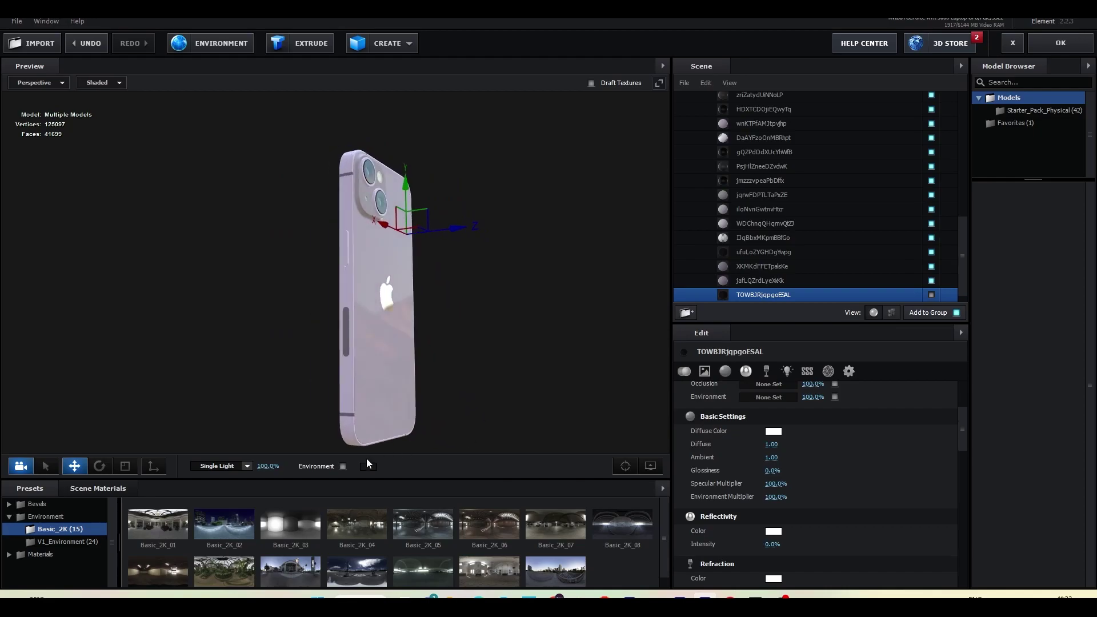
pyautogui.click(343, 466)
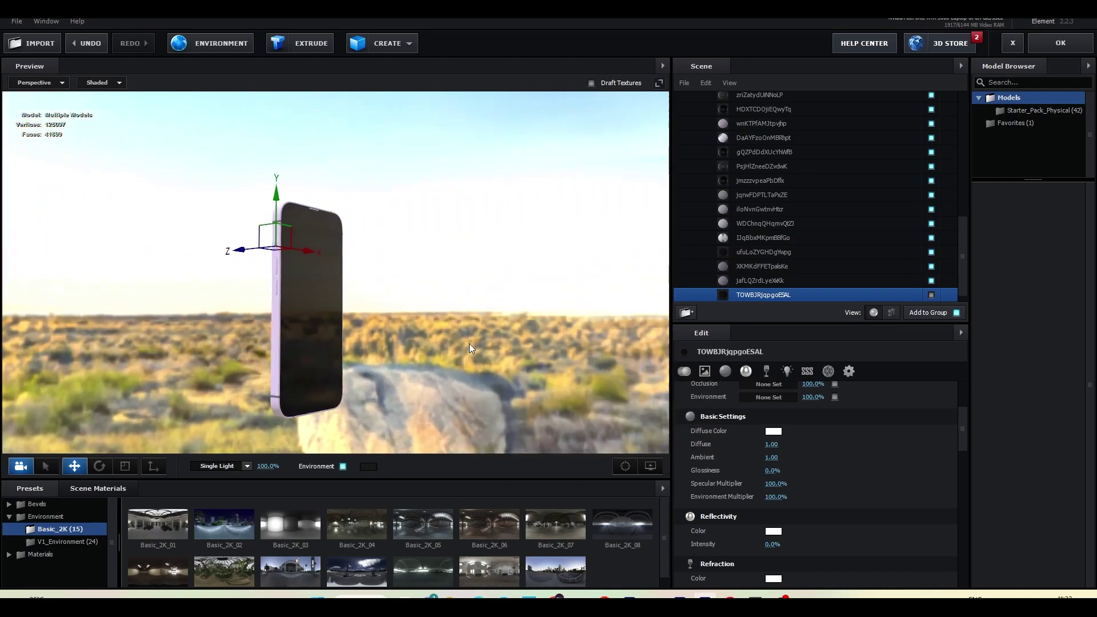
pyautogui.moveTo(444, 338); pyautogui.dragTo(439, 219)
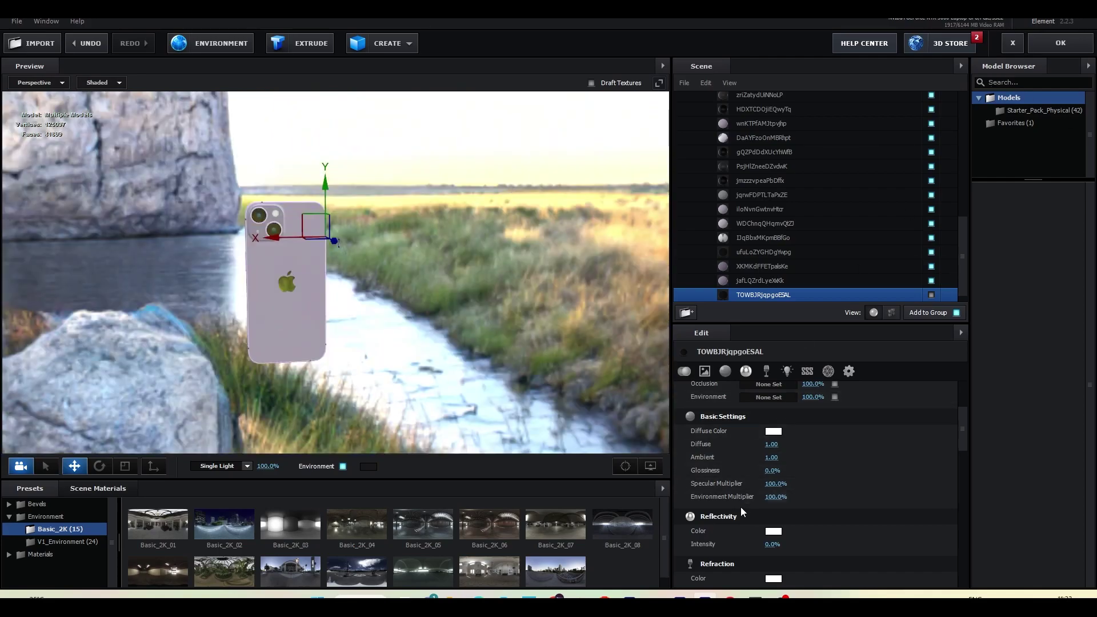
# Return to Comp 1, add Camera 1, and orbit it around the phone.
pyautogui.click(1061, 43)
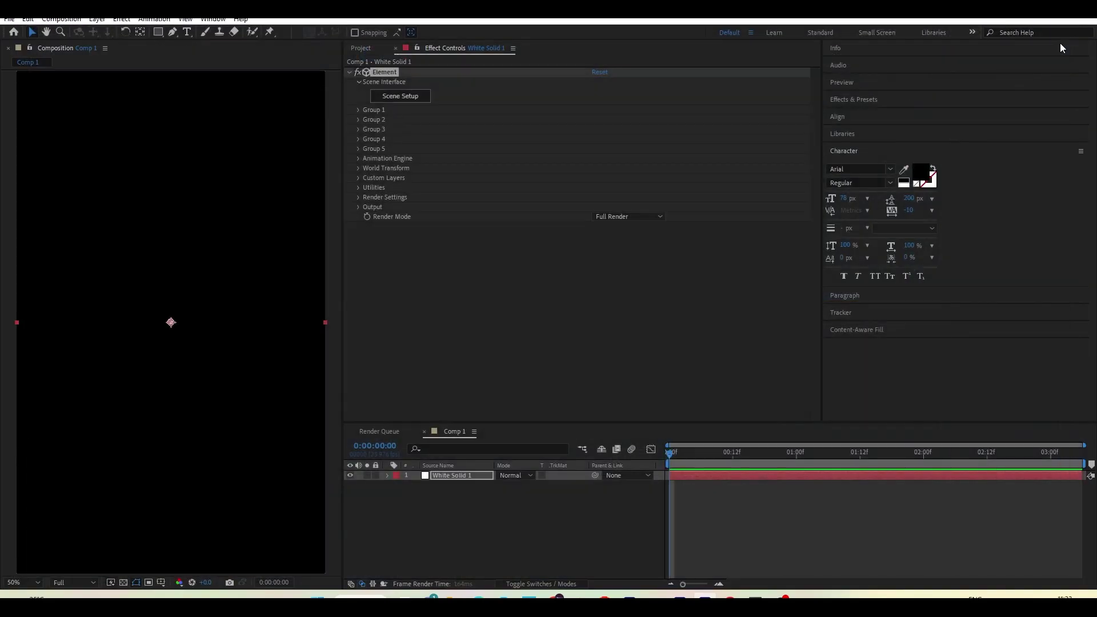
pyautogui.rightClick(431, 557)
pyautogui.press('c')
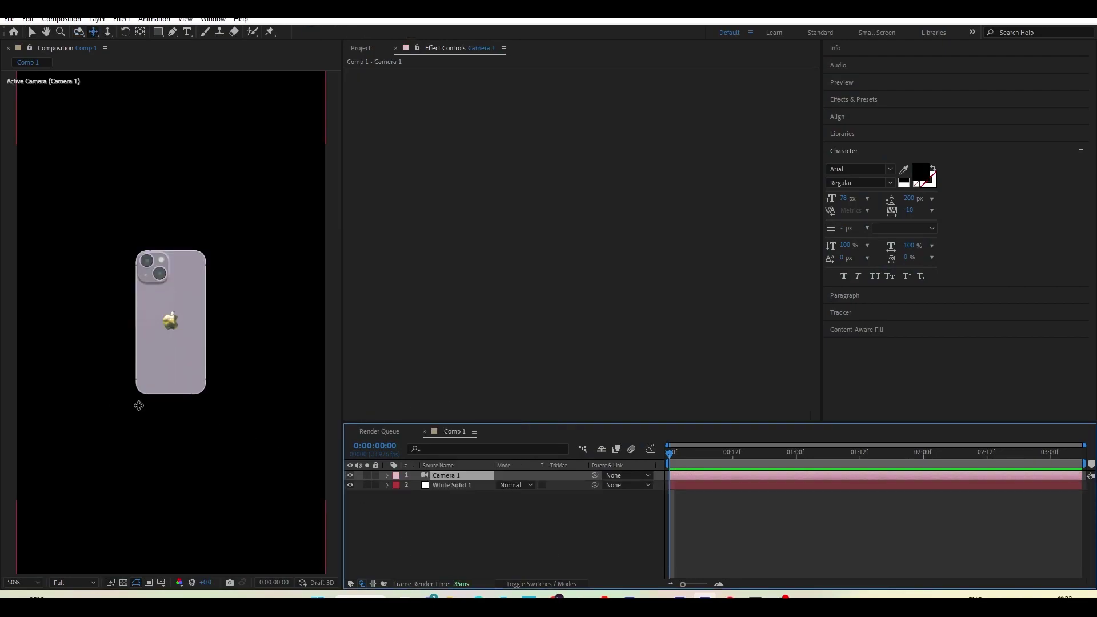
pyautogui.moveTo(146, 406); pyautogui.dragTo(473, 435)
pyautogui.press('c')
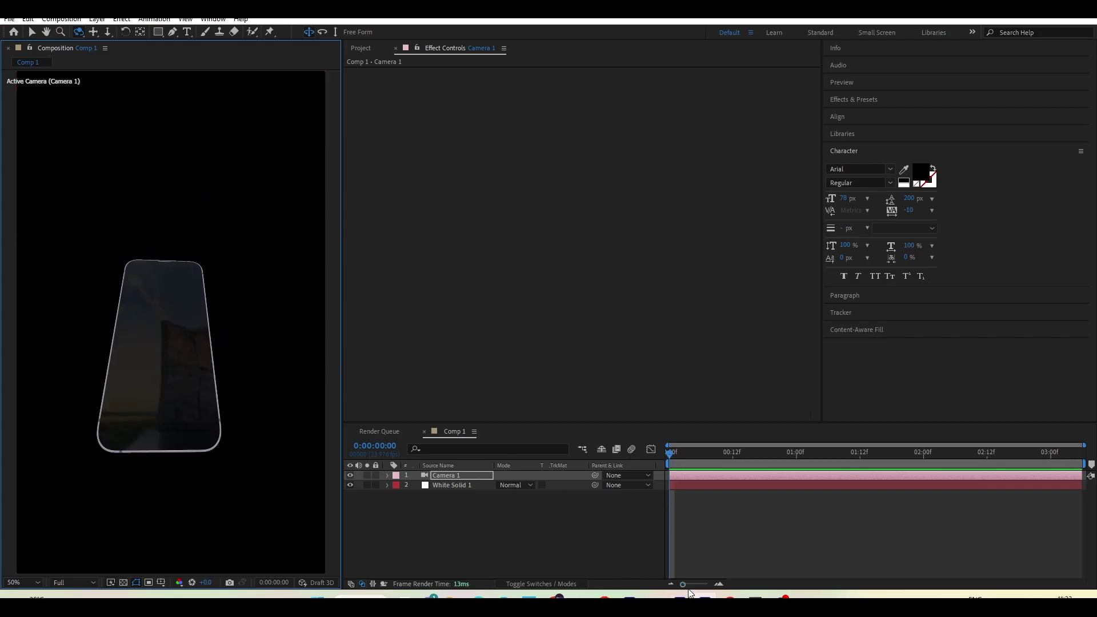